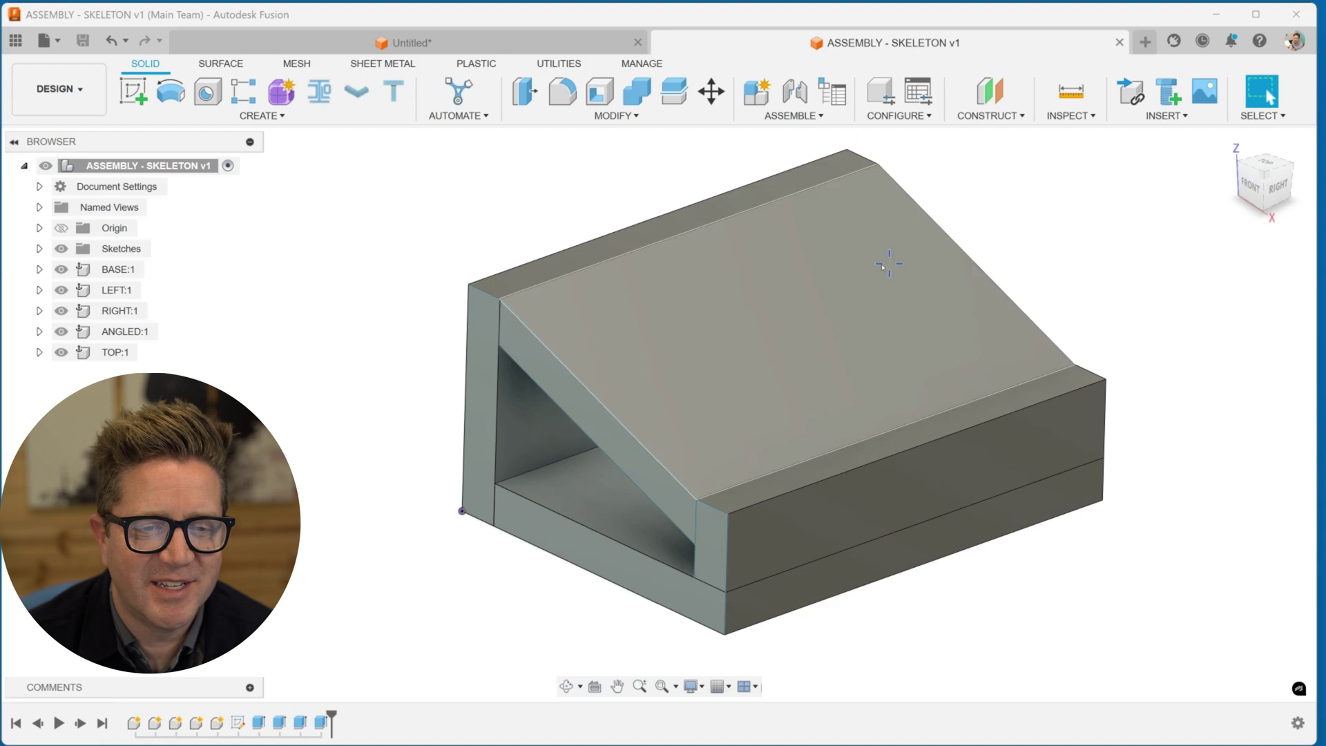
Read the angled sketch line's length, its distance to the top edge, and the top edge length
left_click(542, 341)
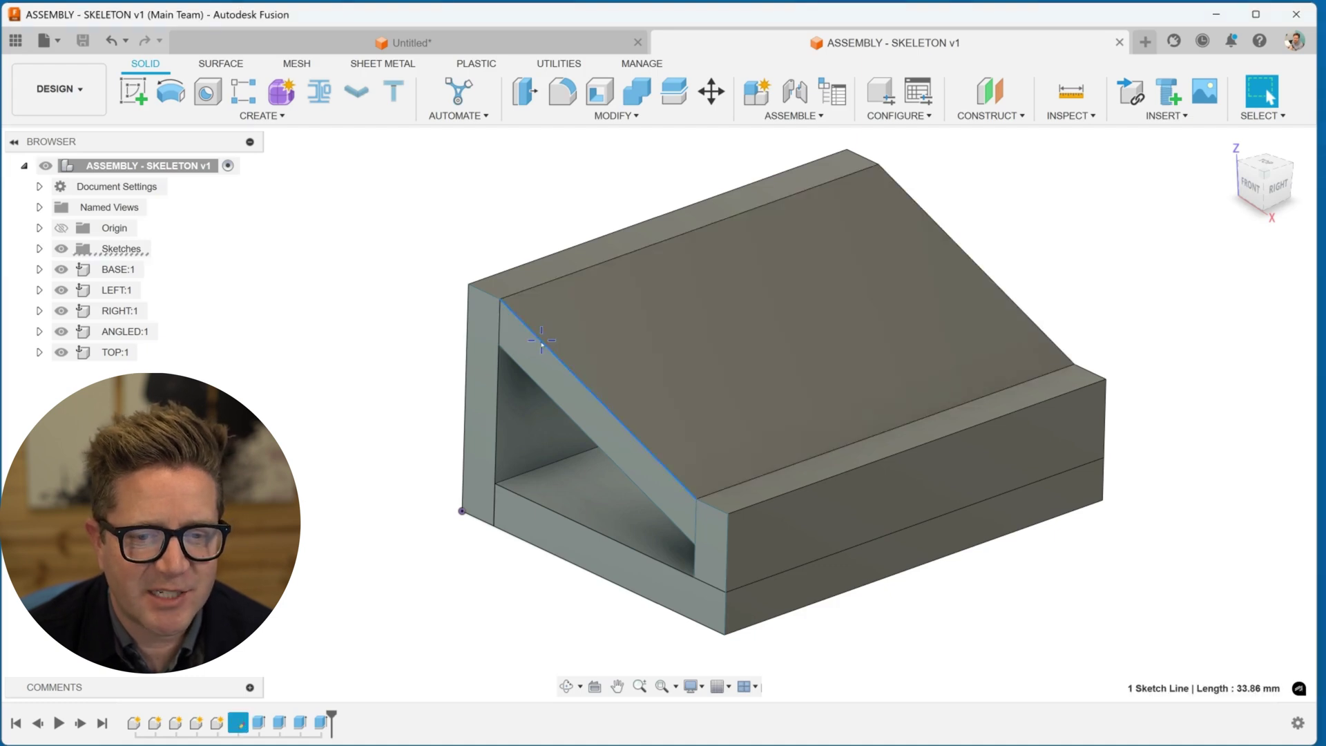
left_click(945, 232, "ctrl")
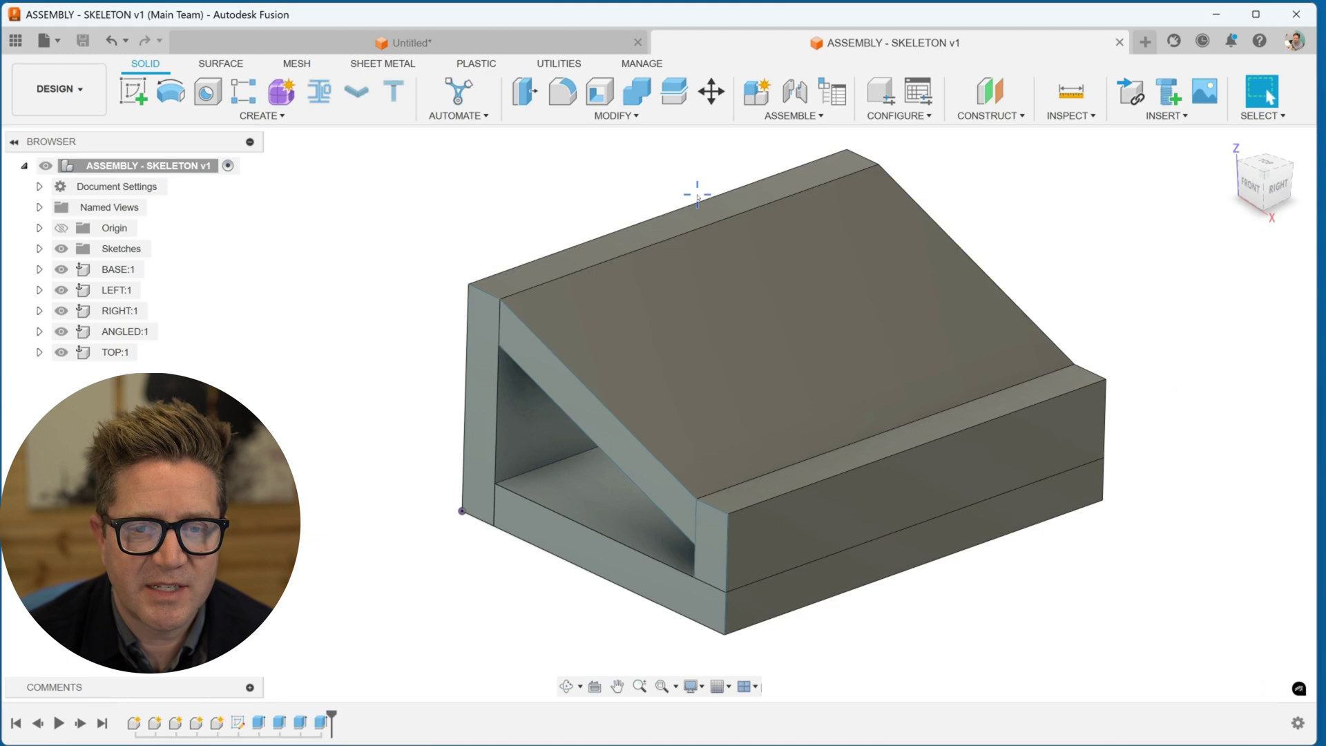
left_click(697, 200)
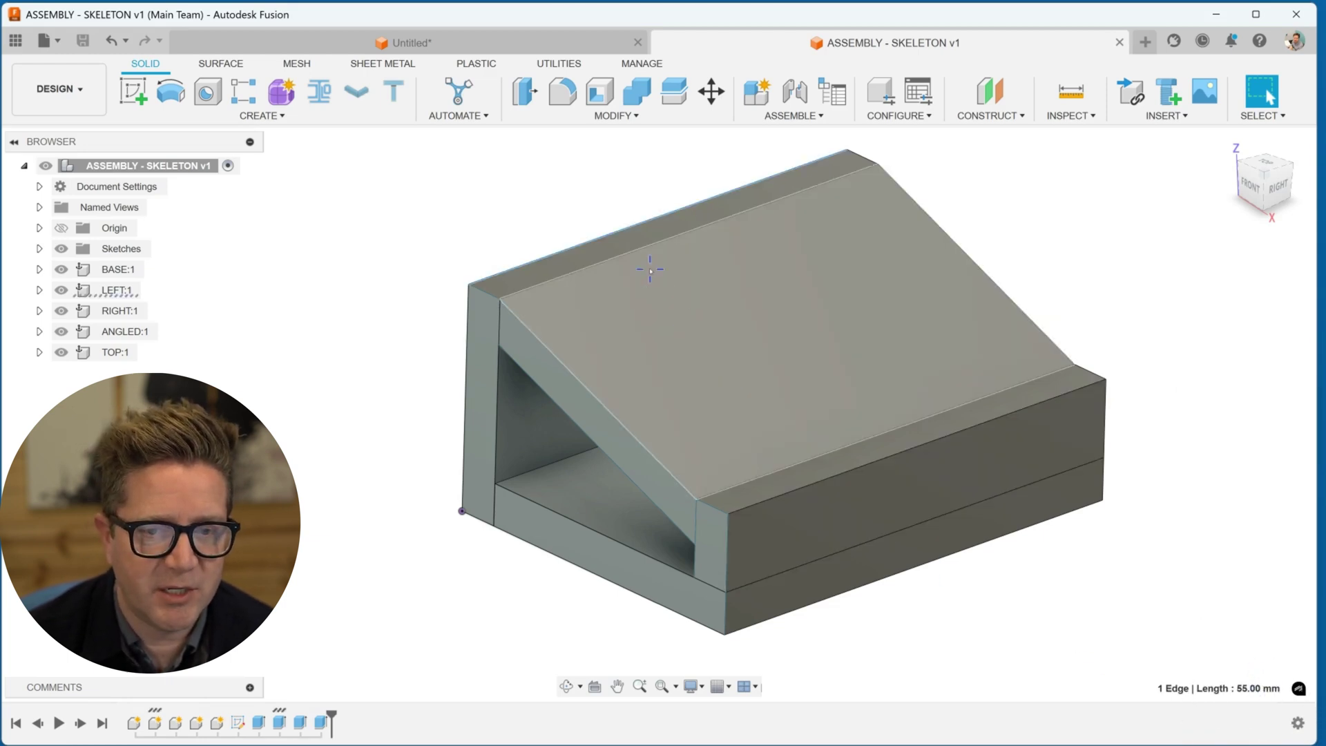
Read the inner base face area, then its 90.0 deg angle to the hidden side face
left_click(553, 498)
scroll(553, 502, "up", 5)
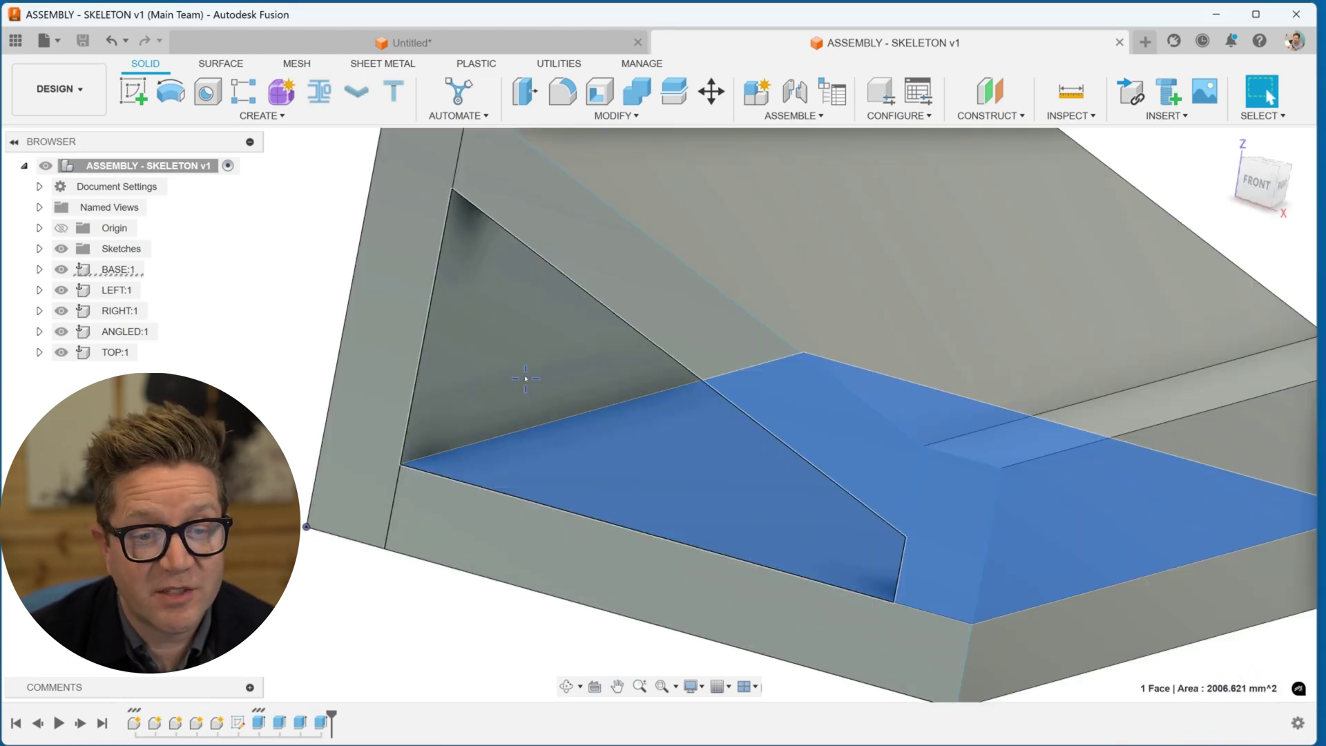
left_click(524, 375)
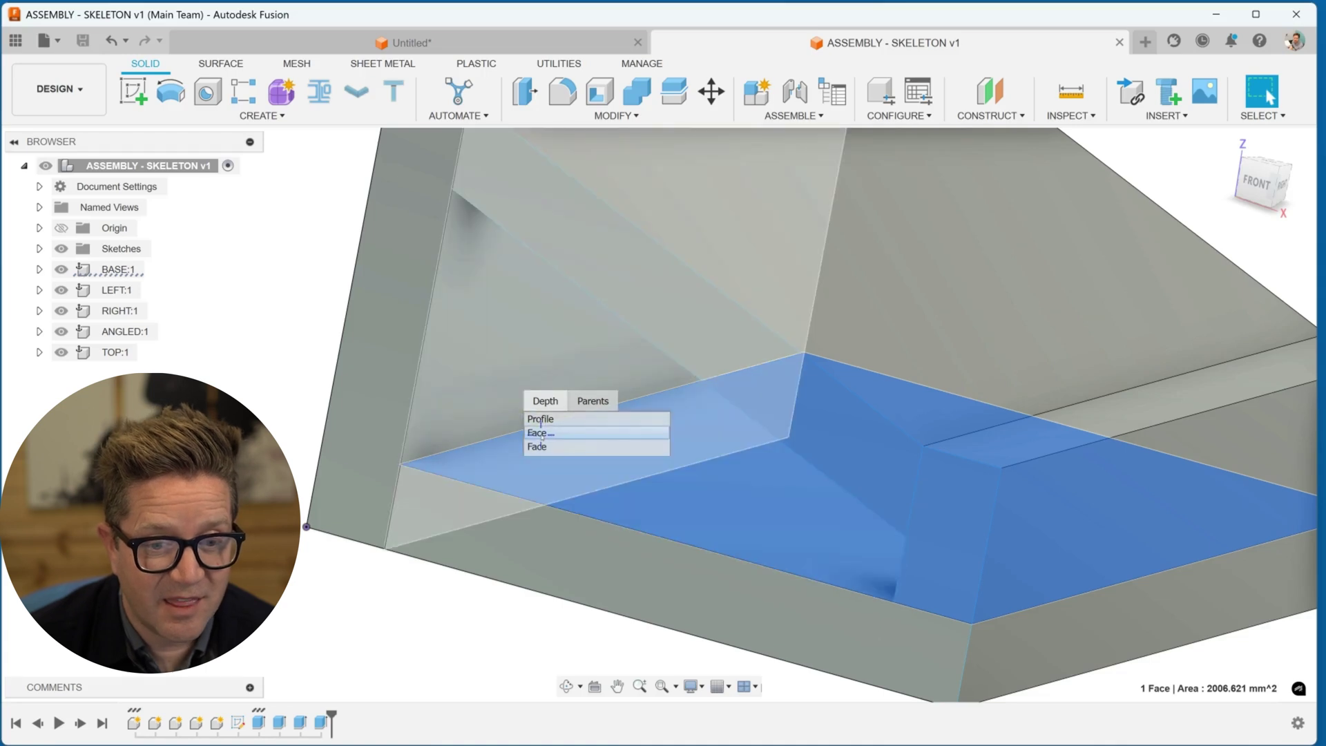
left_click(542, 433)
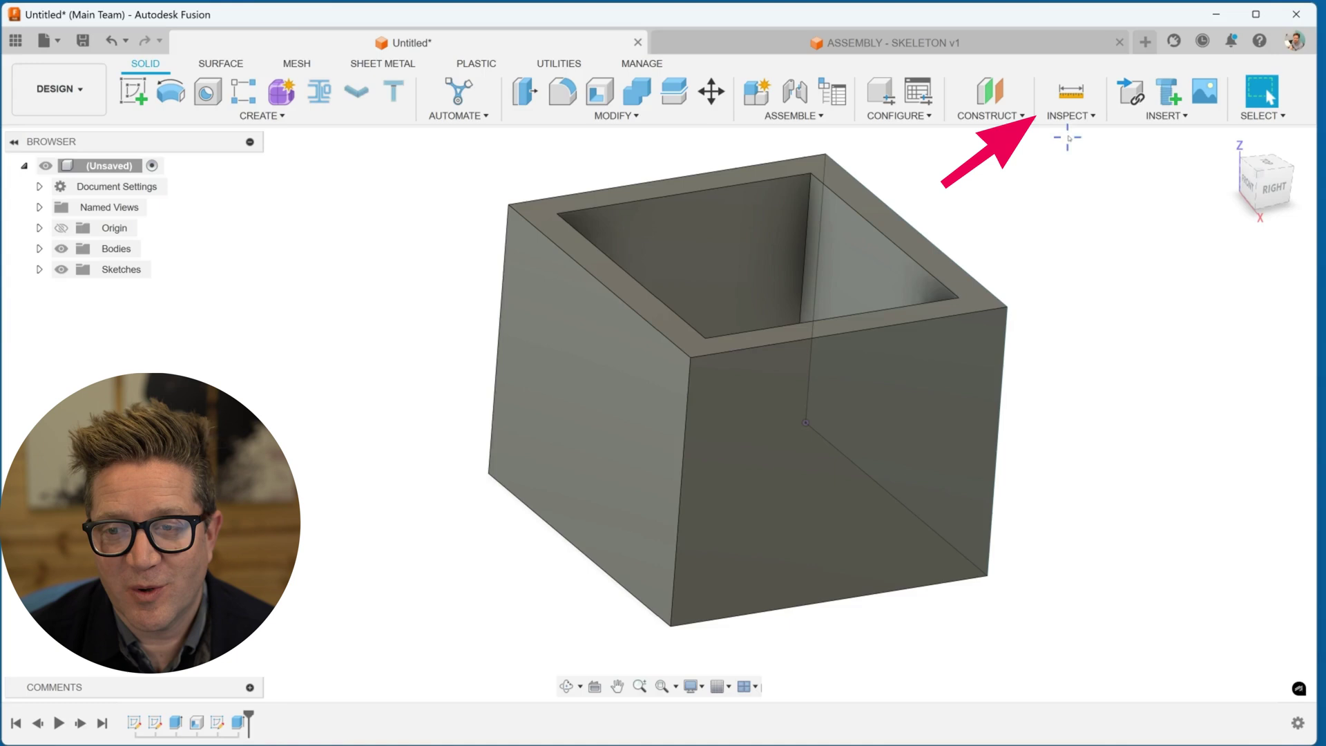
Measure the box's left and right inner wall faces, confirming a 90° angle, then clear the selections
left_click(1076, 96)
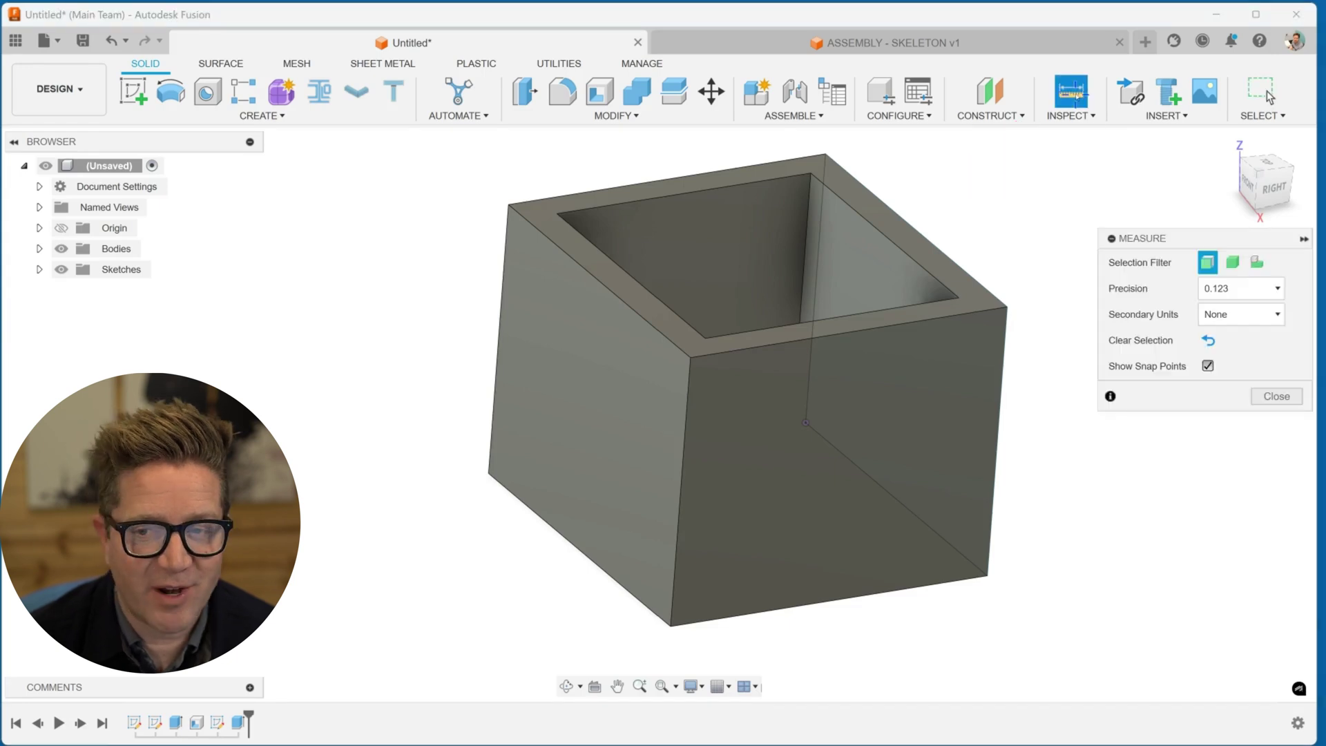
key("Escape")
left_click(1076, 116)
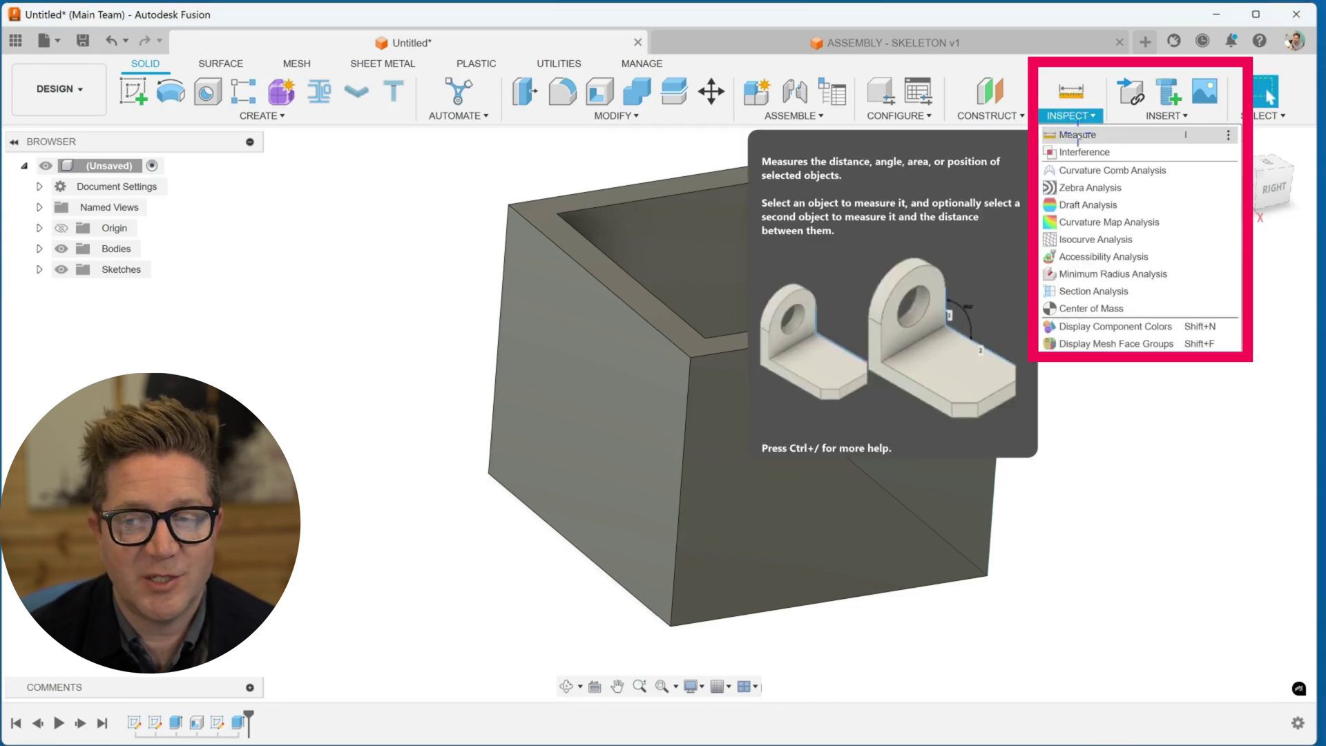
left_click(1077, 135)
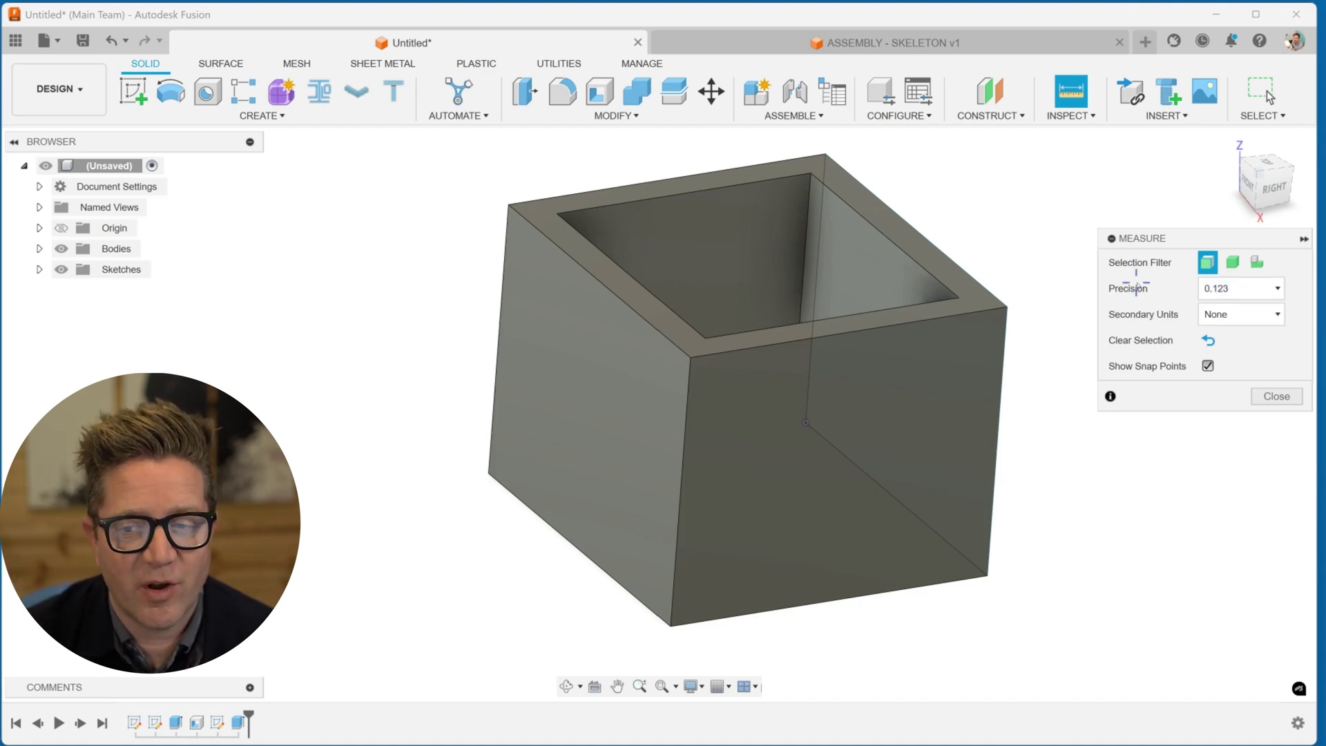
left_click(680, 319)
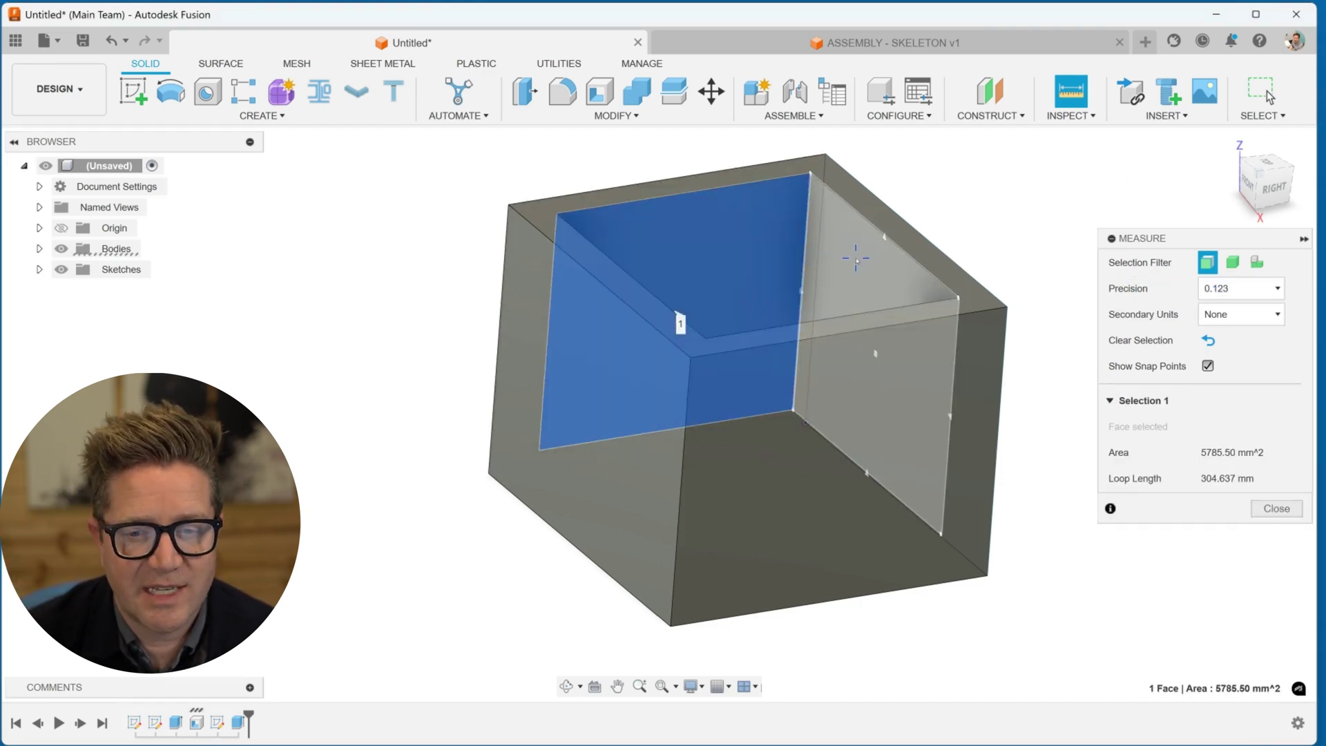
left_click(855, 259)
middle_click_drag(947, 222, 939, 251, "shift")
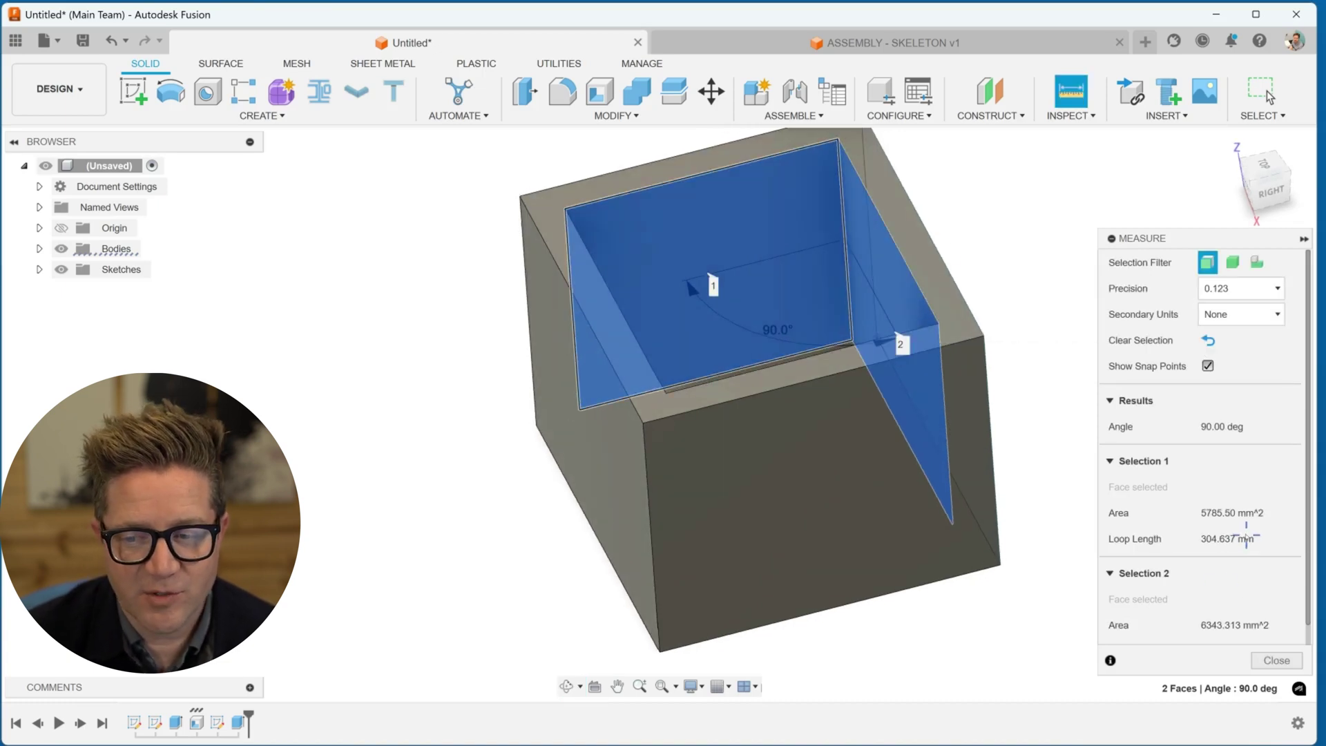
left_click(1227, 513)
left_click(1007, 304)
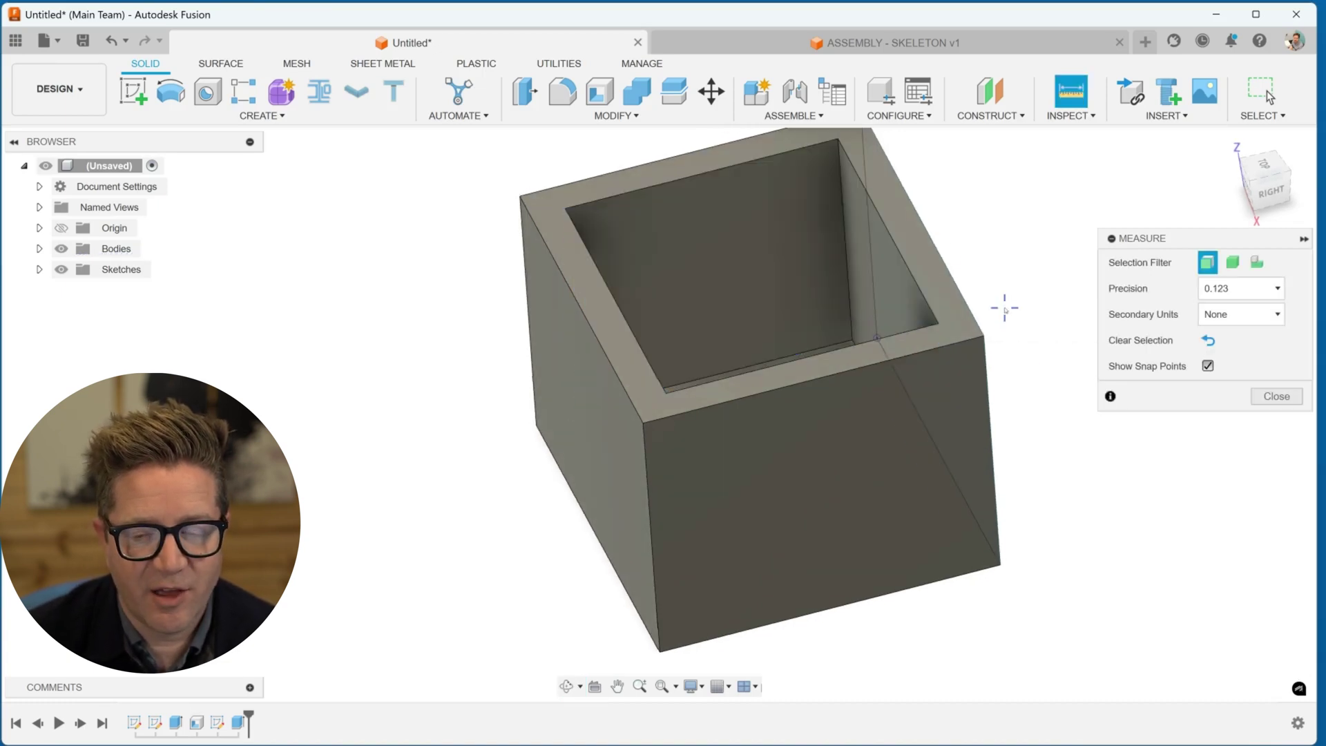
Measure from the inner corner vertex to the back inner face, showing its 5785.50 mm^2 area
left_click(877, 339)
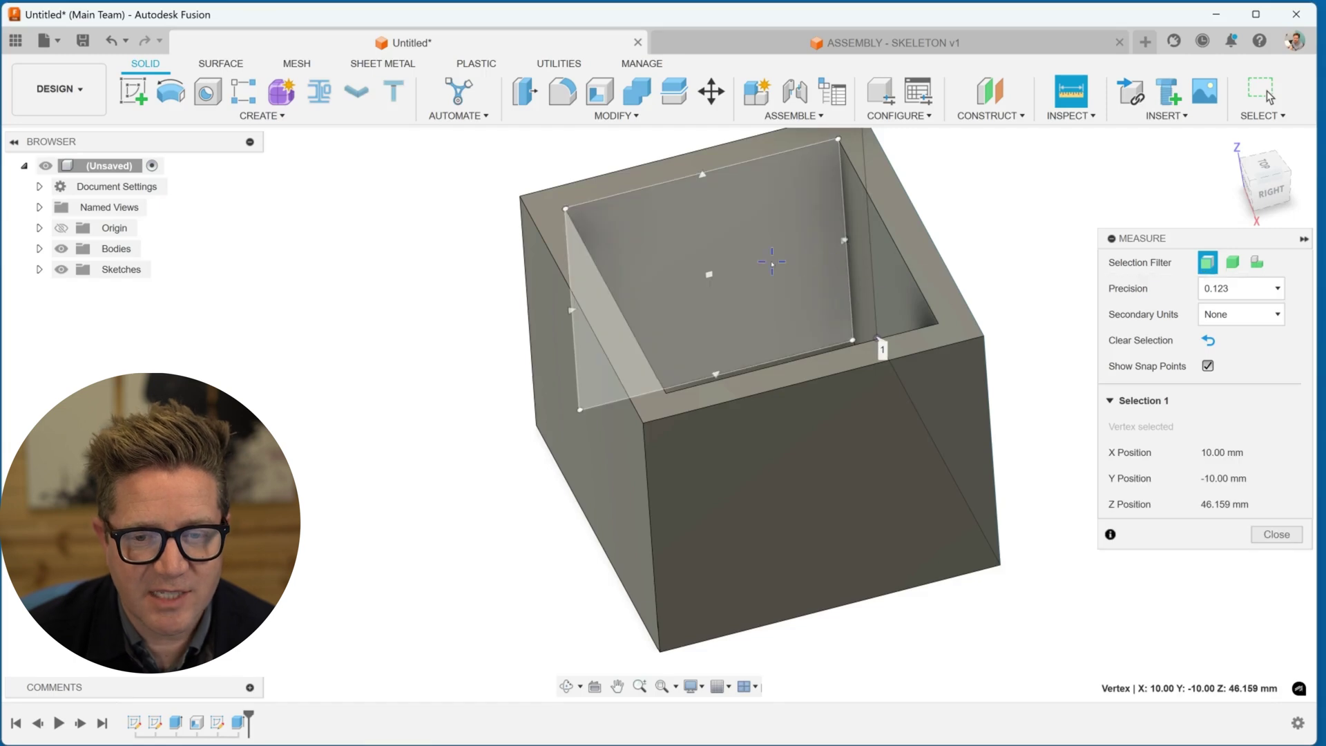
left_click(710, 276)
scroll(1213, 514, "down", 2)
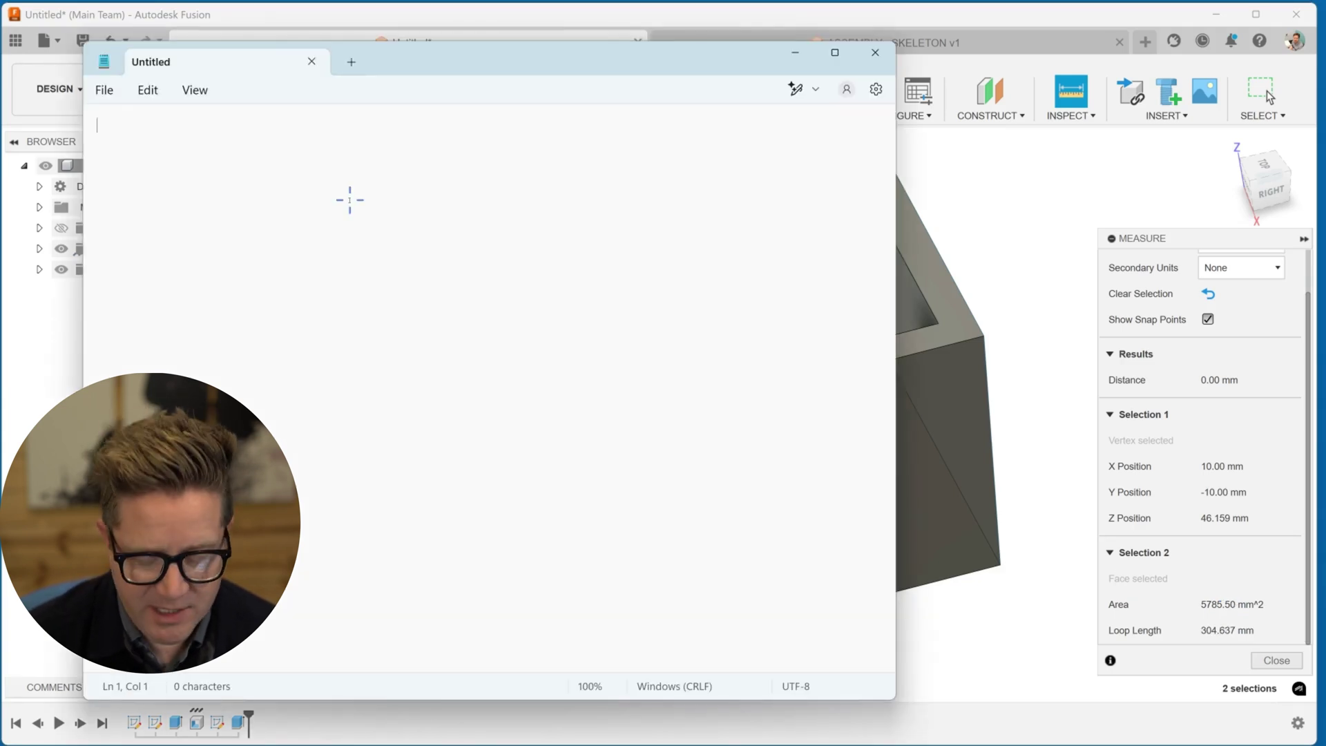
Paste the 5785.50 mm^2 area into Notepad and go back to the Fusion box
type("5785.50 mm^2")
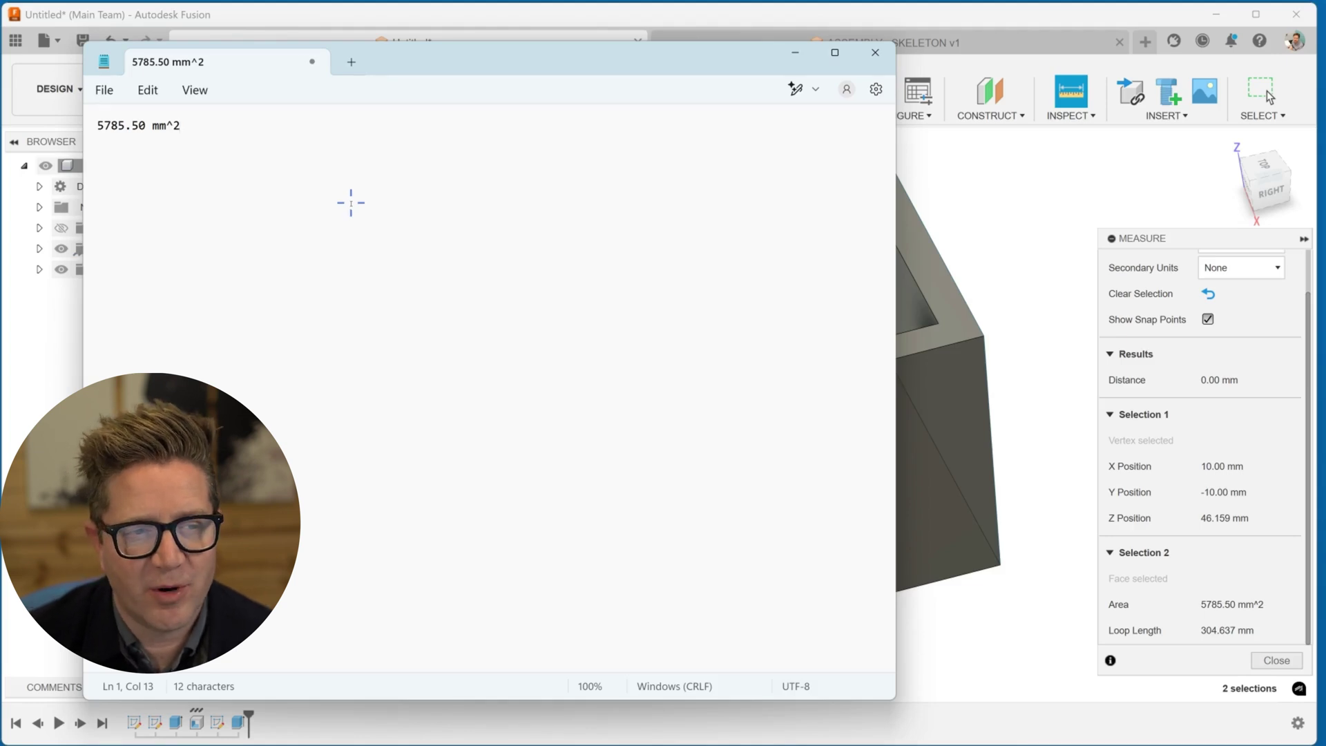
left_click(1070, 93)
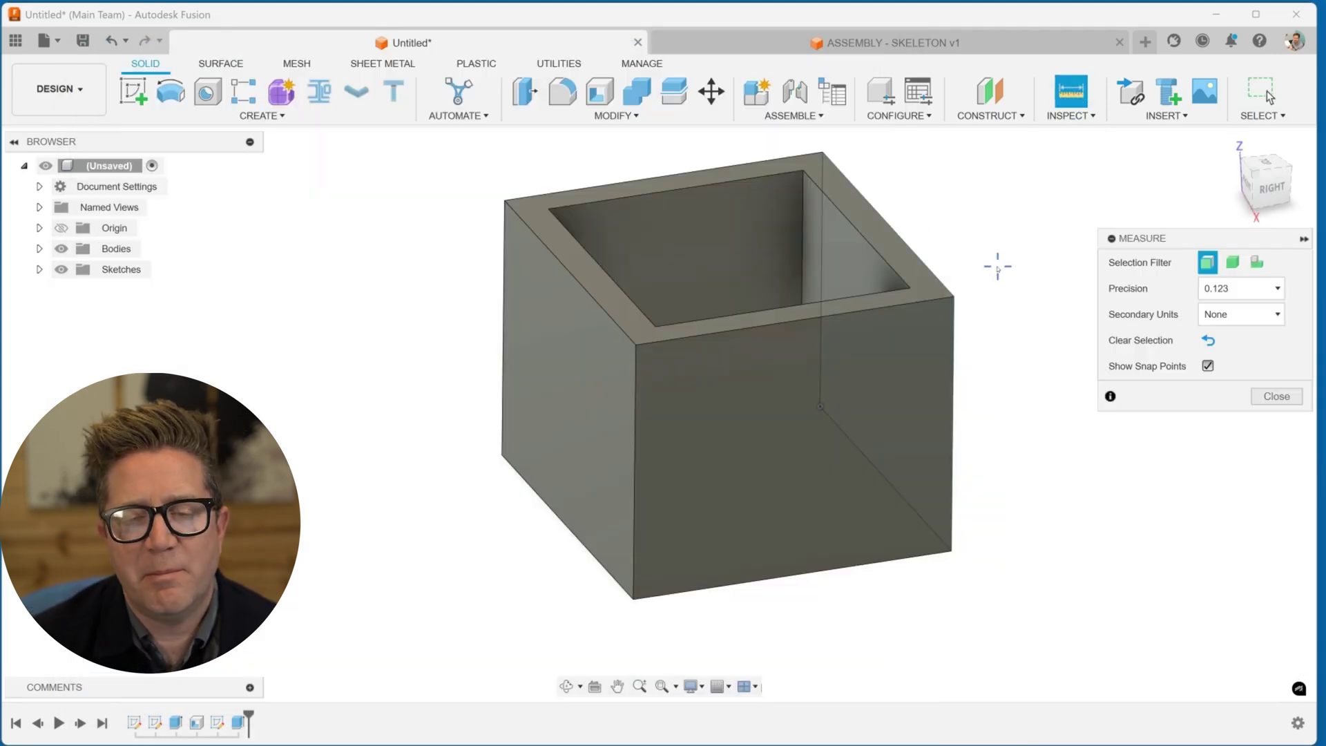
Measure 118.717 mm between two top corners, with XYZ deltas in Component 1, then Component 2 coordinates
left_click(805, 173)
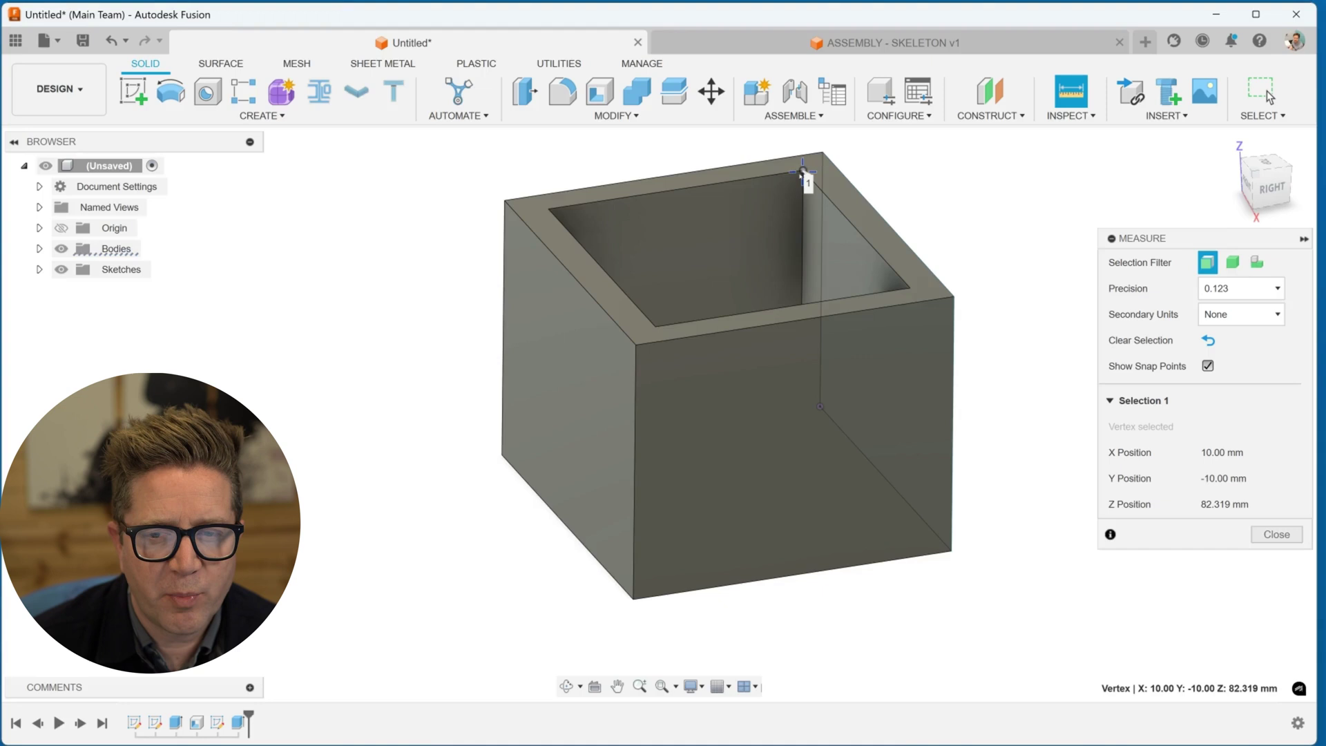
left_click(656, 328)
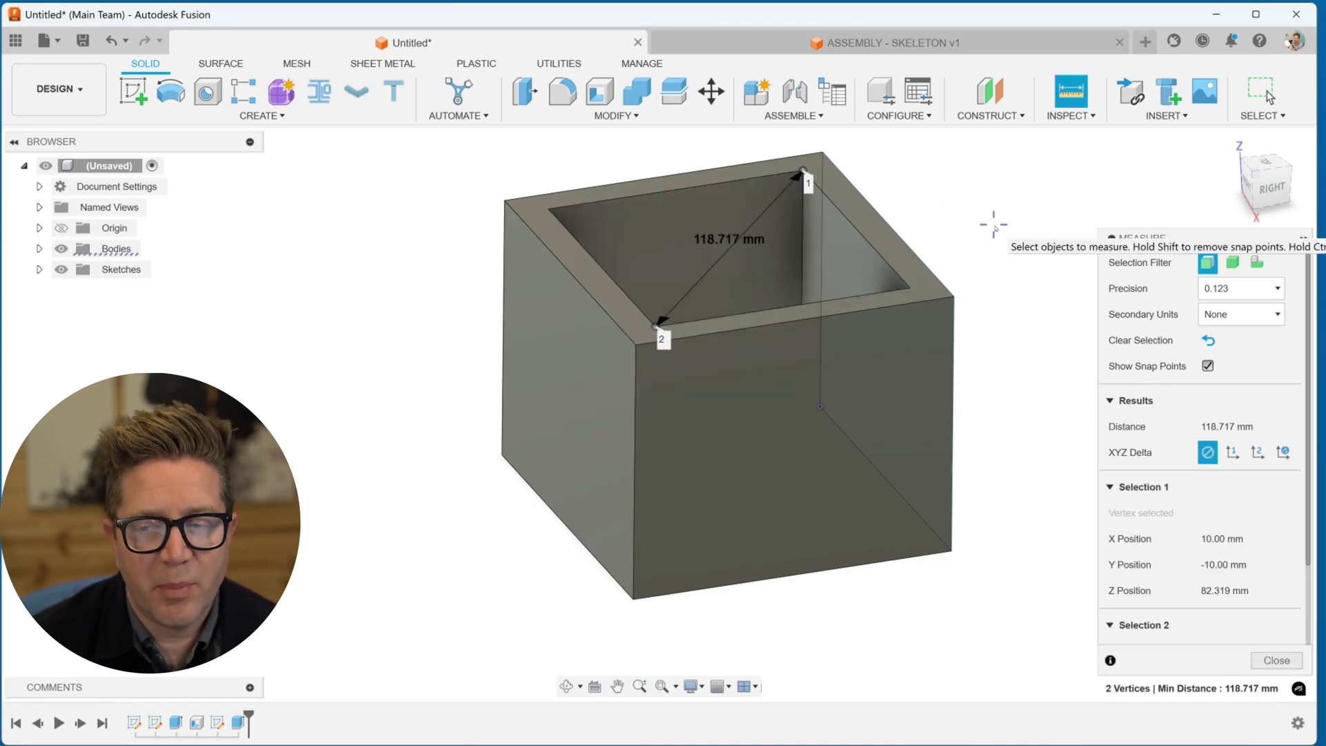
middle_click_drag(993, 224, 993, 322, "shift")
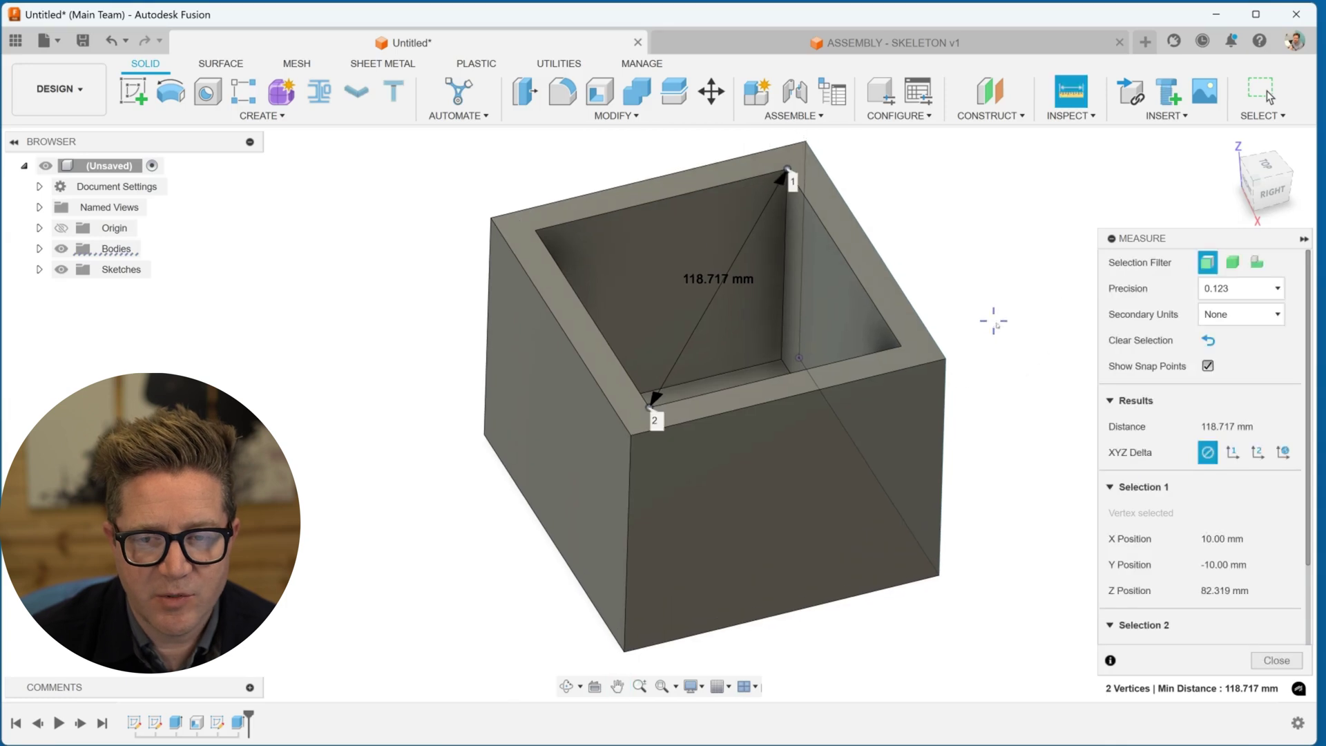
left_click(1234, 453)
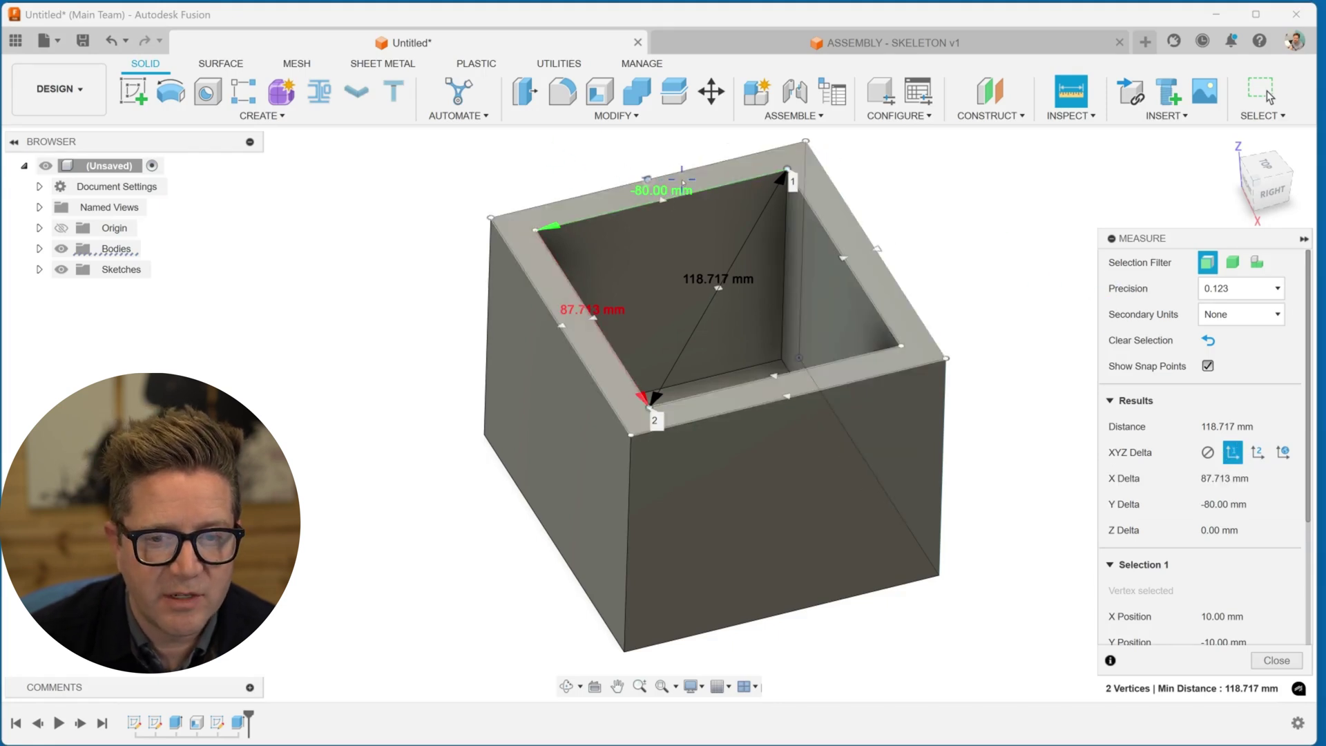
left_click(1283, 452)
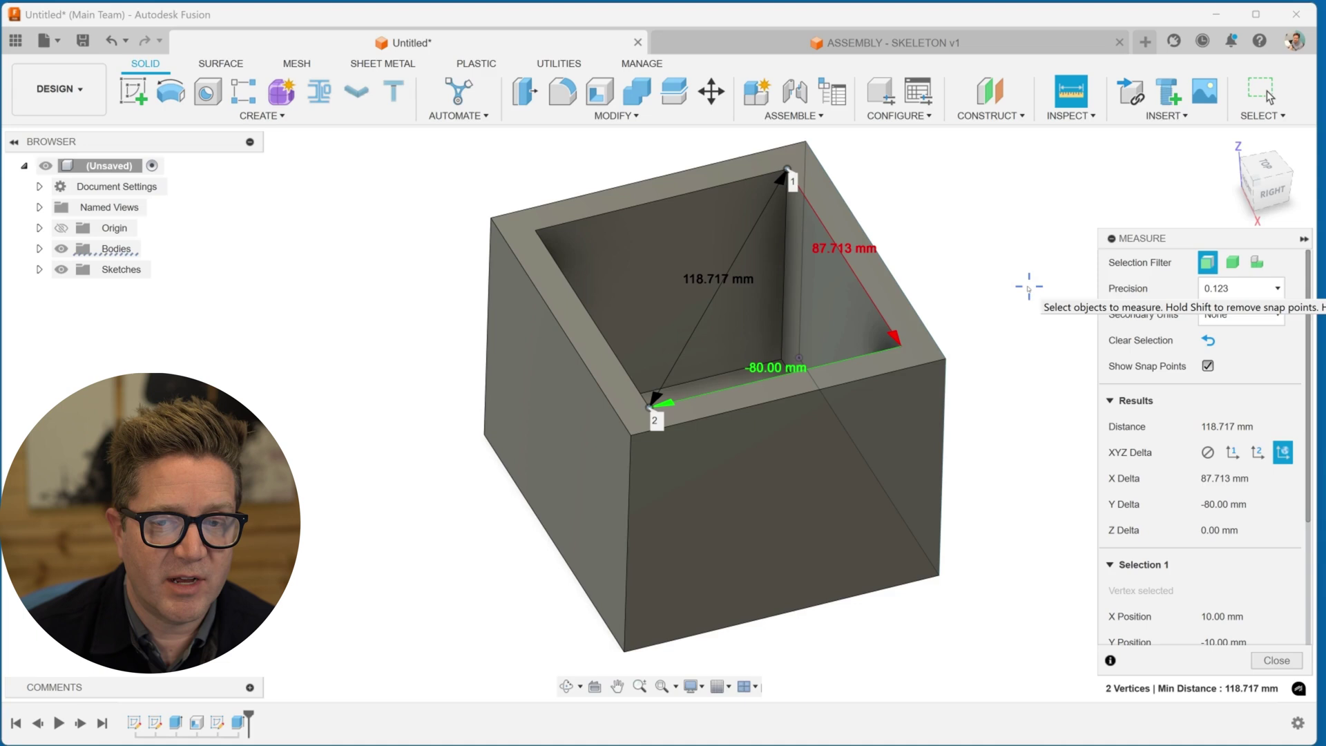
Measure from the bottom front corner to the top sketch point, with XYZ deltas in Component 2 coordinates
key("Escape")
middle_click_drag(942, 284, 958, 286, "shift")
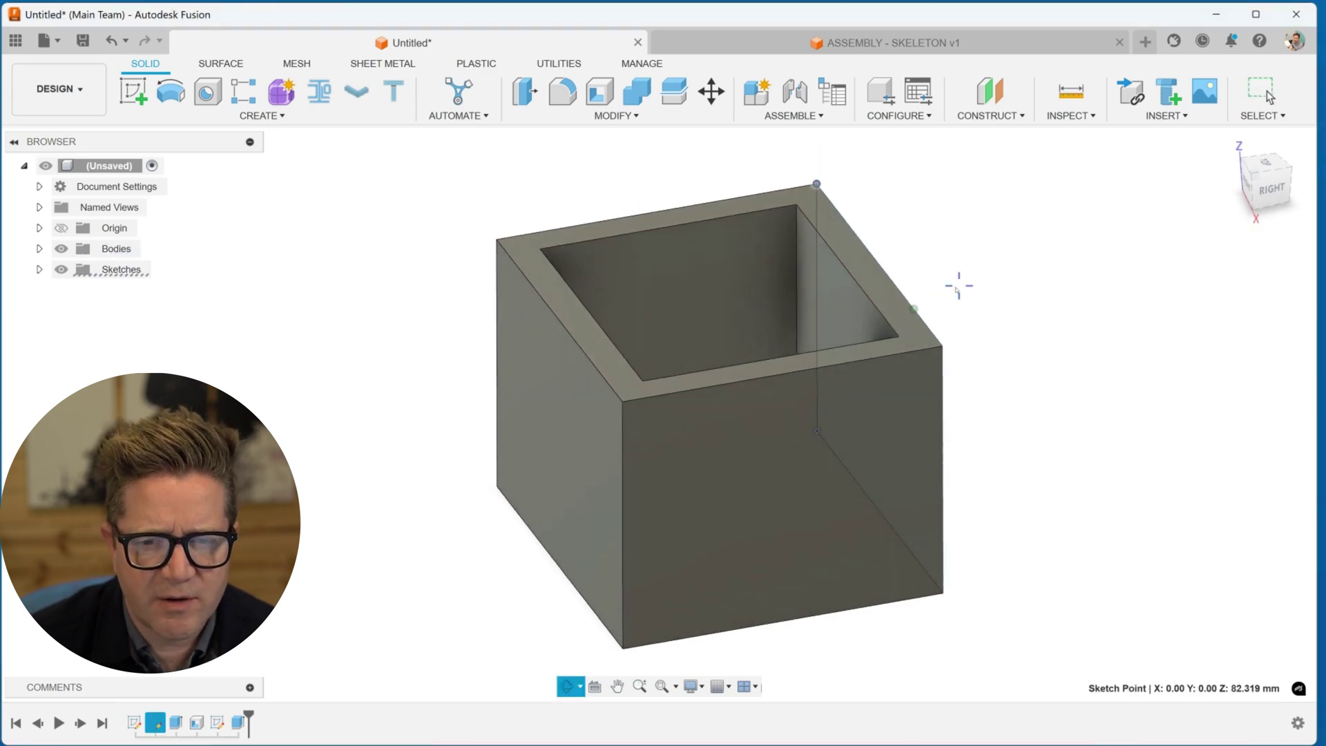
left_click(622, 648, "ctrl")
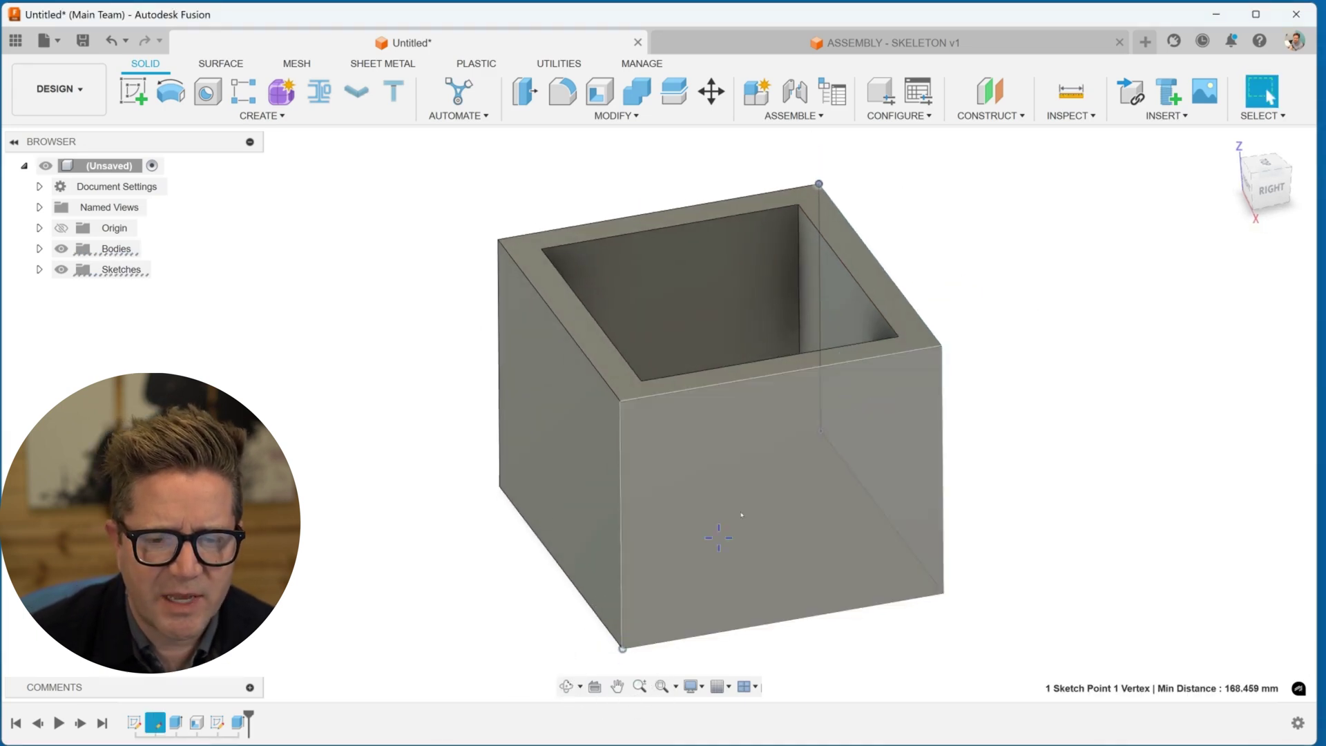
left_click(1071, 91)
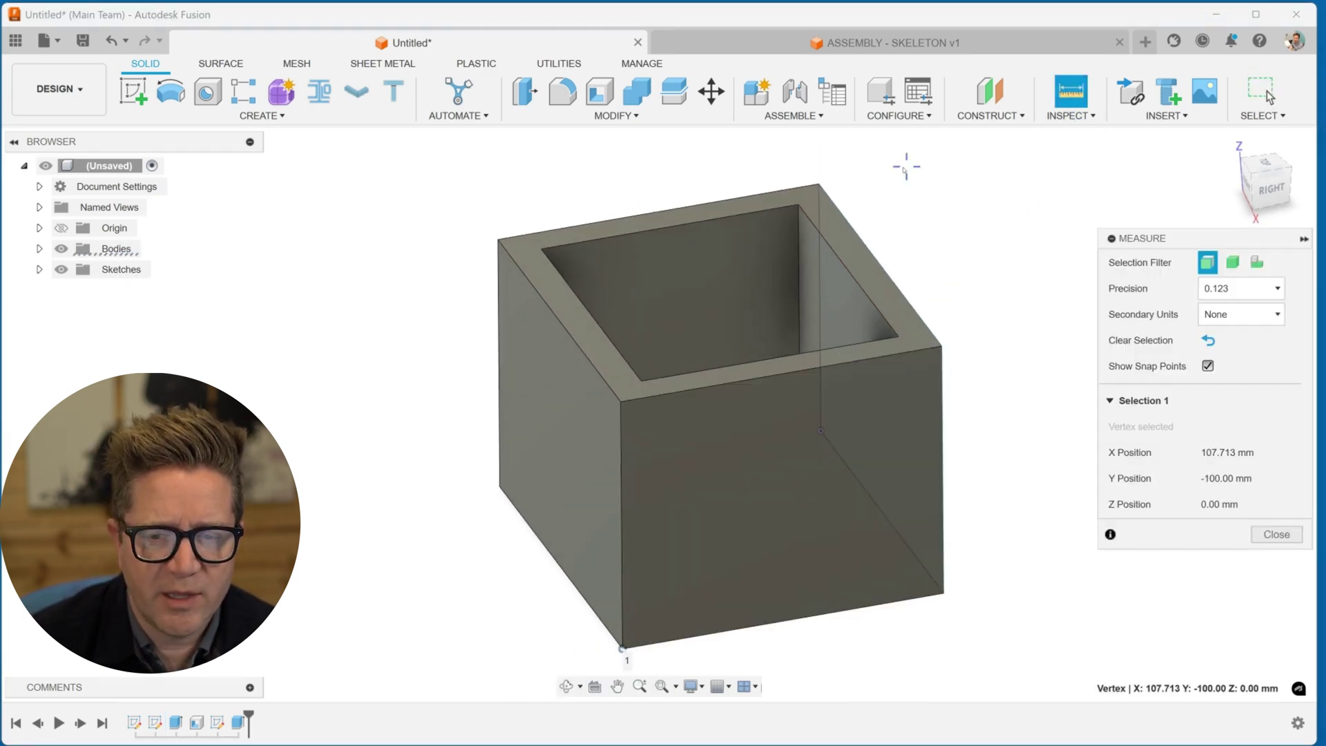
left_click(821, 183)
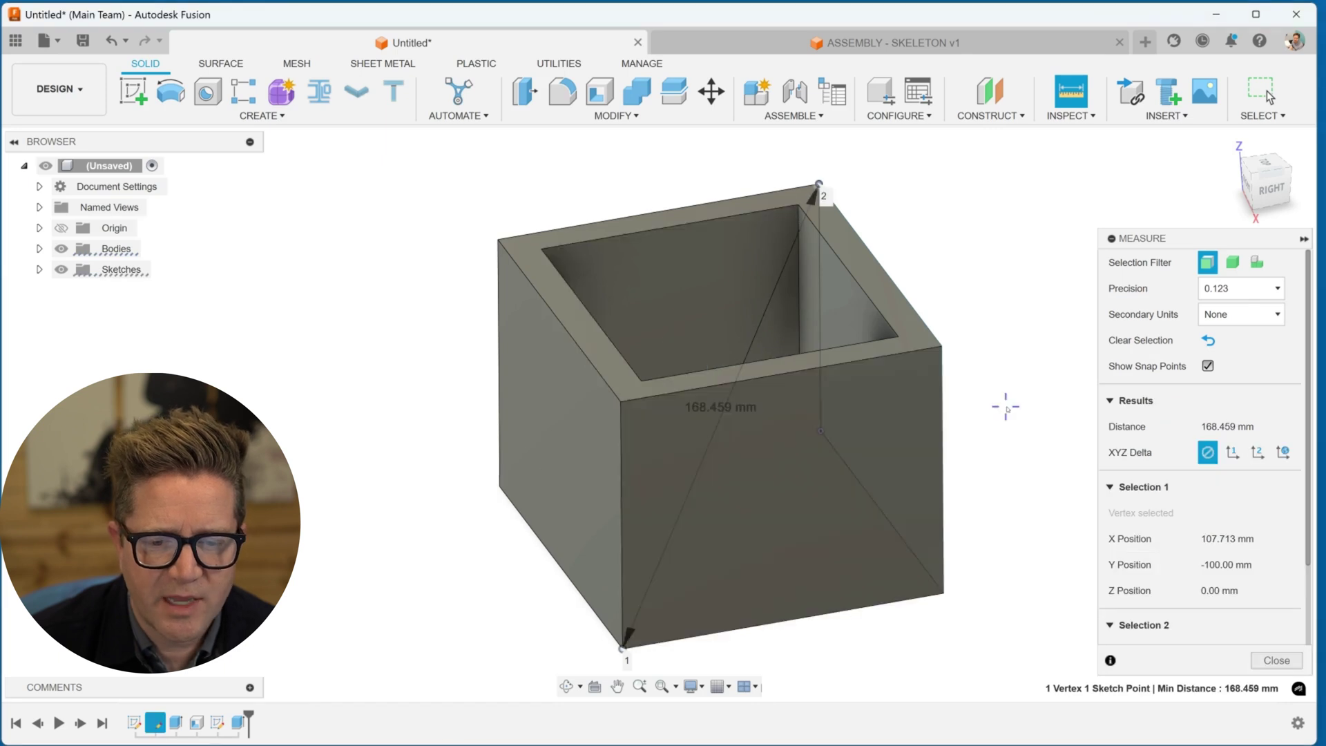
mouse_move(1006, 405)
middle_mouse_down("shift")
mouse_move(1009, 350)
mouse_move(981, 348)
mouse_move(1034, 380)
mouse_move(1072, 373)
middle_mouse_up("shift")
left_click(1233, 452)
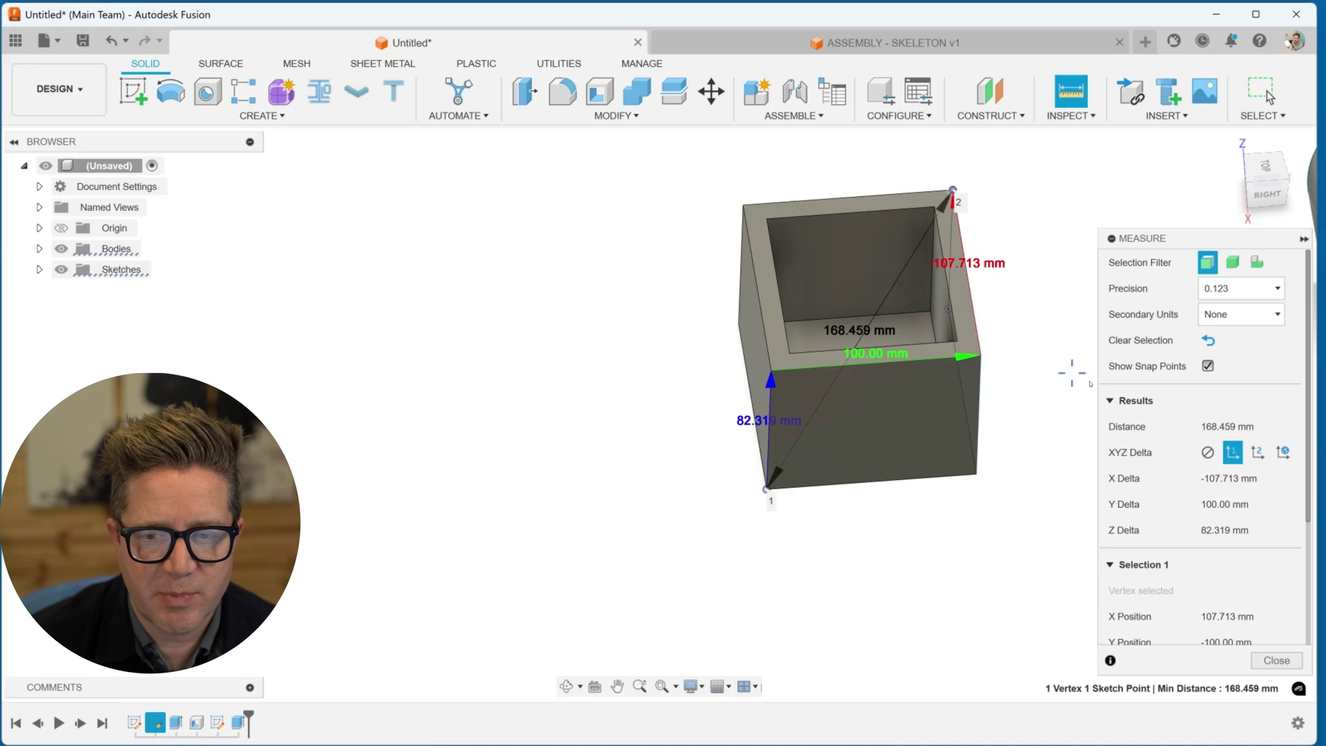
left_click(1258, 451)
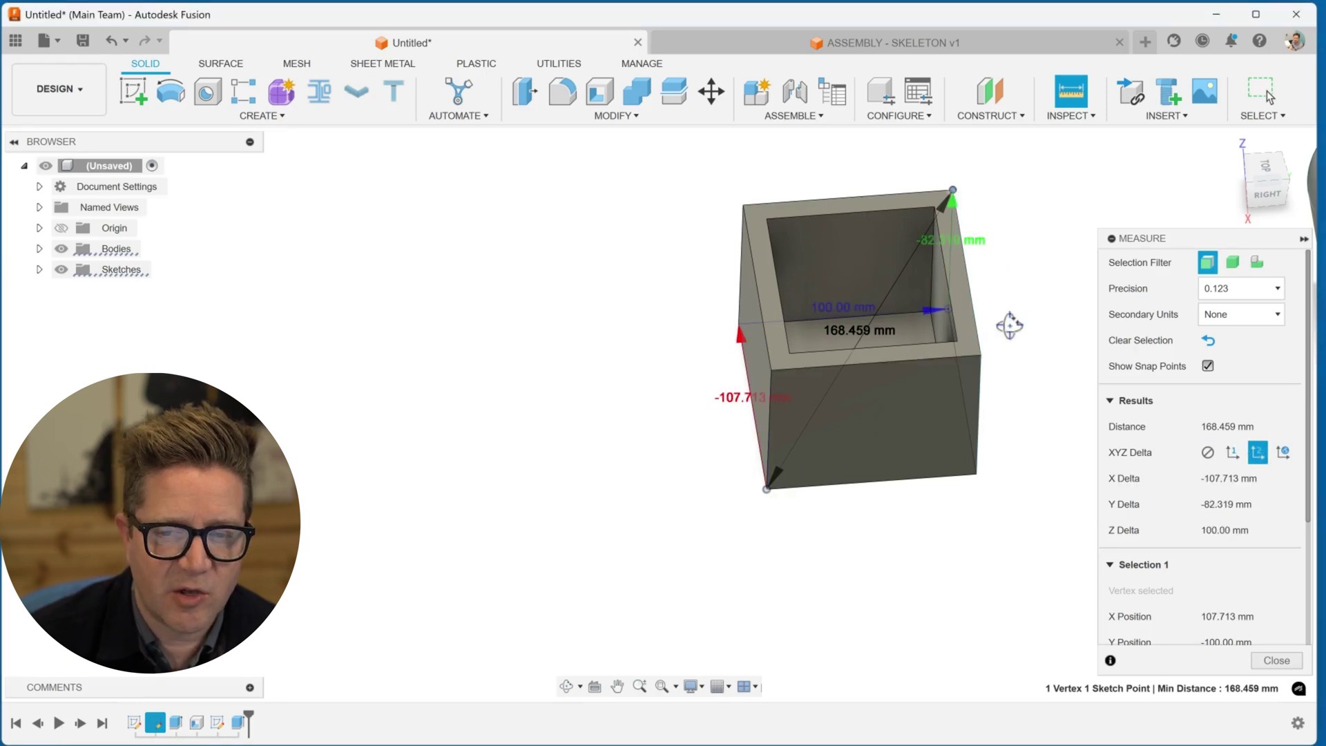
mouse_move(1007, 322)
middle_mouse_down("shift")
mouse_move(1008, 349)
mouse_move(1009, 308)
middle_mouse_up("shift")
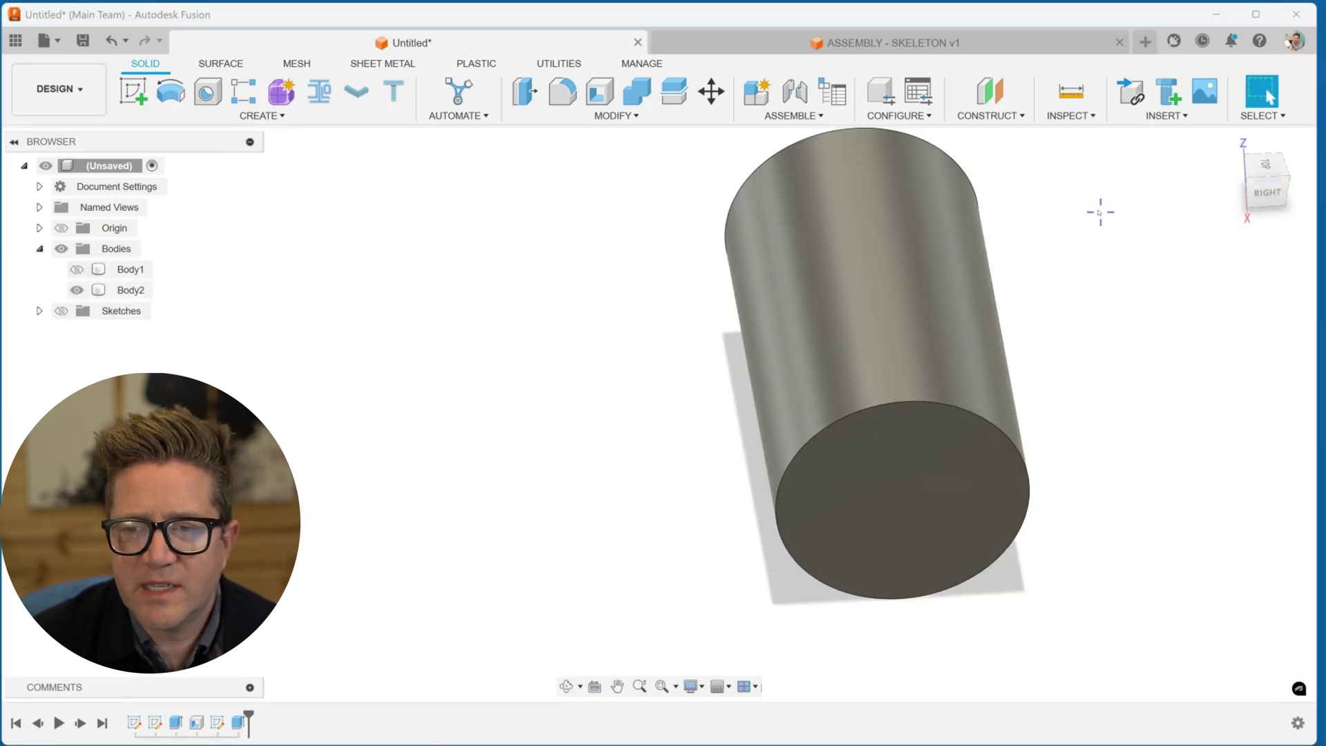
Measure the cylinder's curved face: radius 62.285 mm, diameter 124.571 mm, loop length 782.701 mm
left_click(1071, 94)
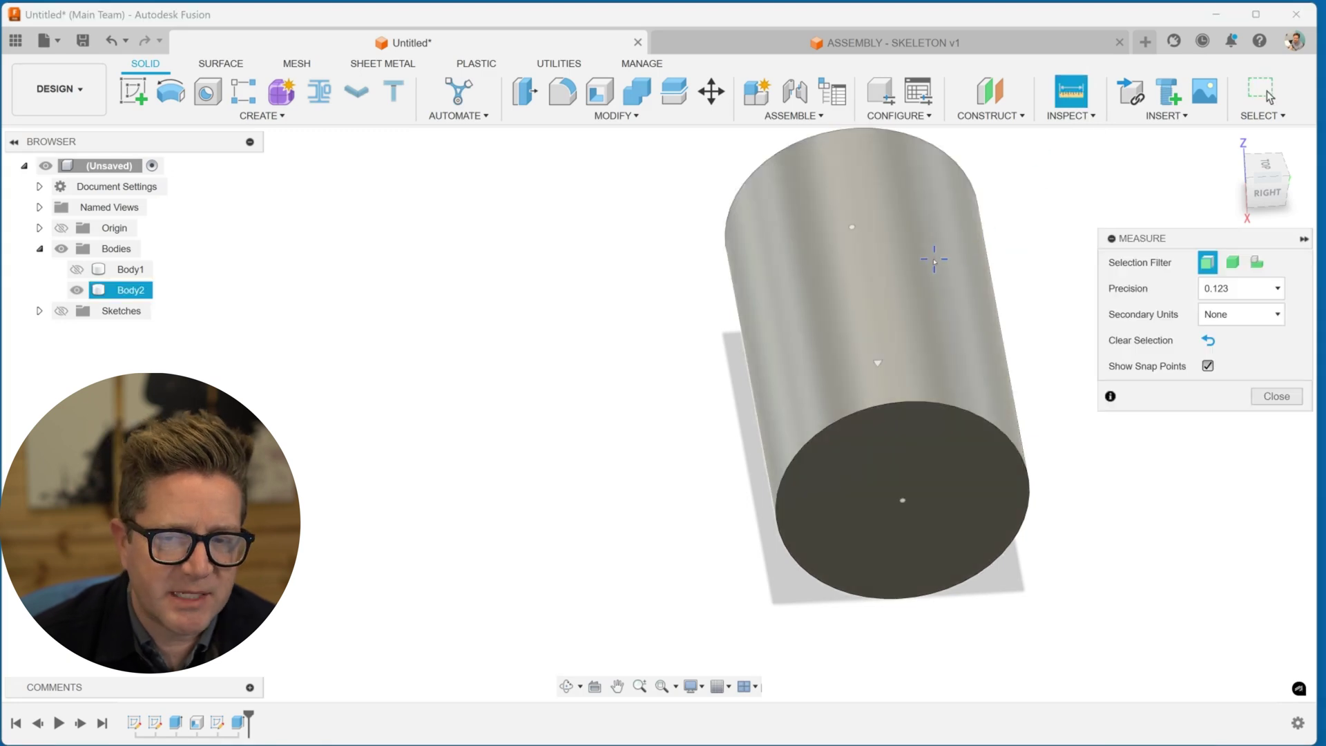
left_click(933, 261)
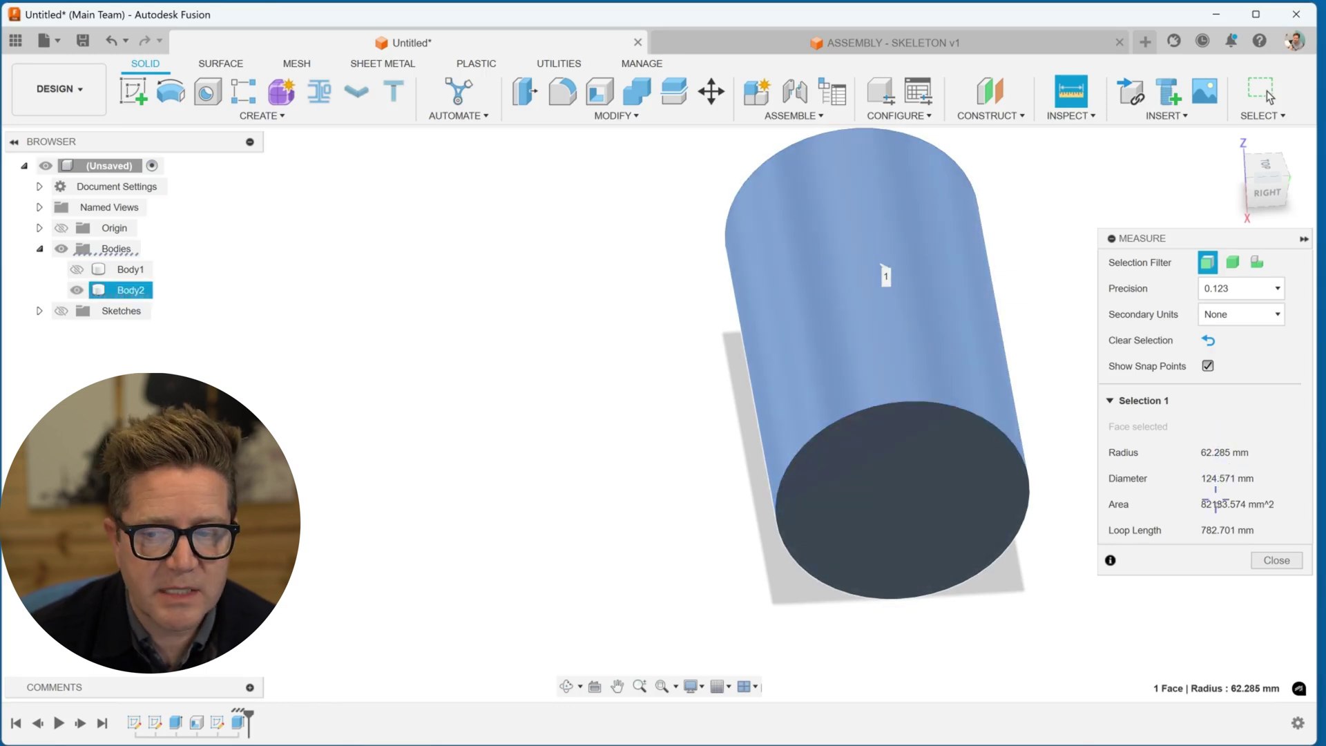
In ASSEMBLY - SKELETON v1, measure the 21.592° angle between the bracket's sloped and bottom faces
left_click(891, 42)
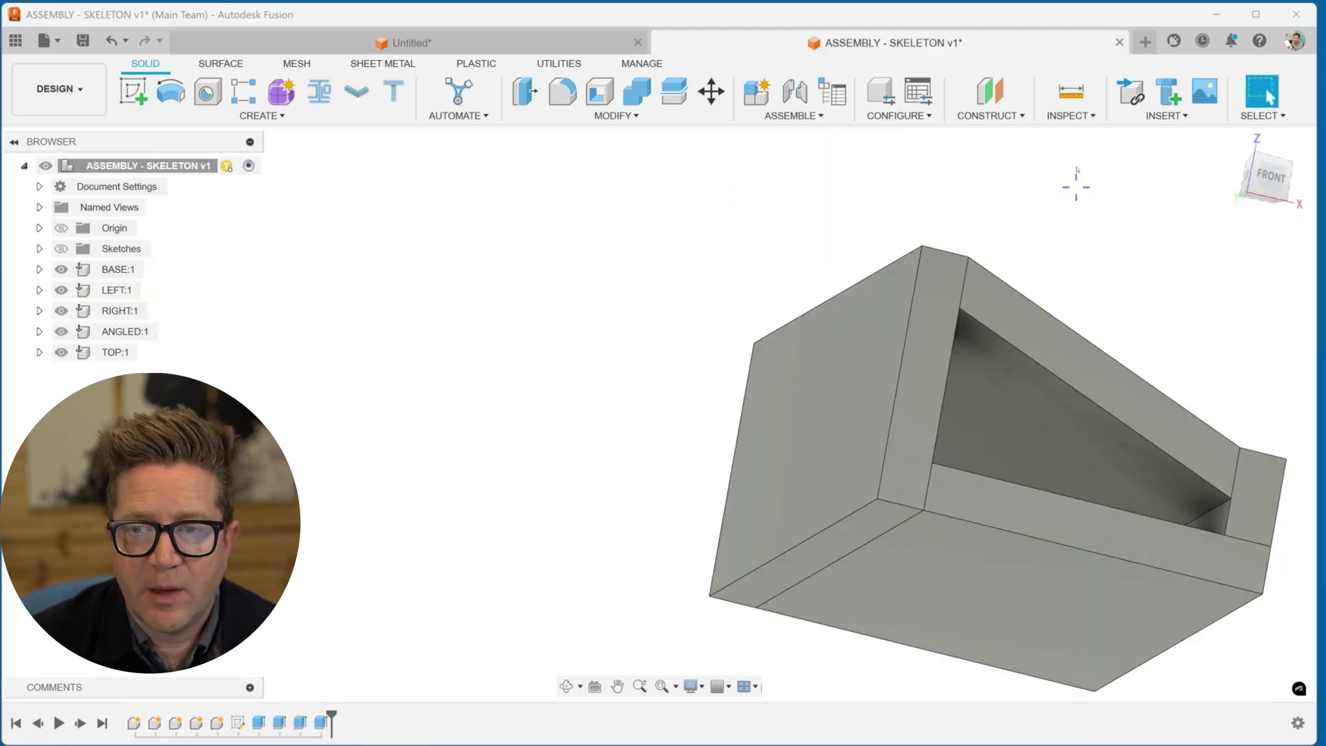
left_click(1070, 90)
left_click(1013, 375)
middle_click_drag(1013, 374, 1007, 465, "shift")
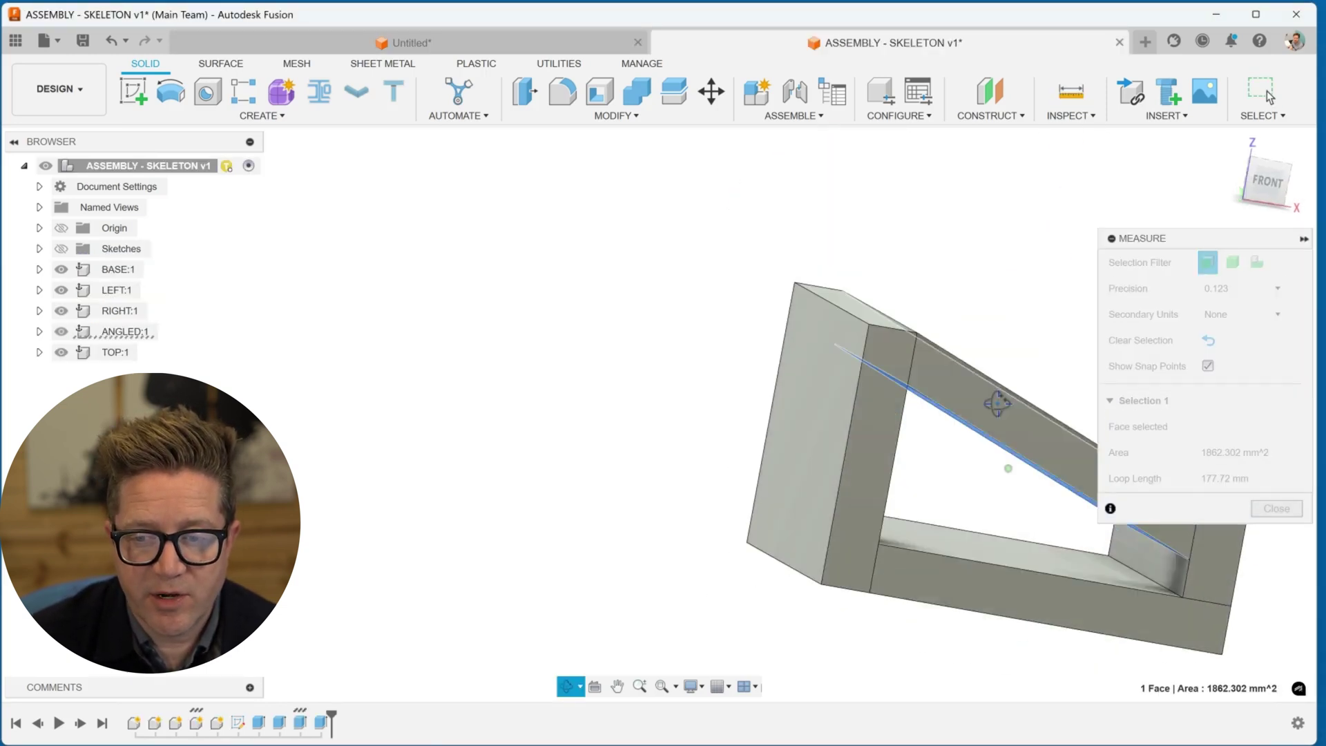
left_click(965, 545)
Inspect the angle marker, then clear the measurement and return to an overall view of the bracket
mouse_move(985, 313)
middle_mouse_down()
mouse_move(772, 288)
mouse_move(898, 511)
middle_mouse_up()
scroll(900, 522, "up", 5)
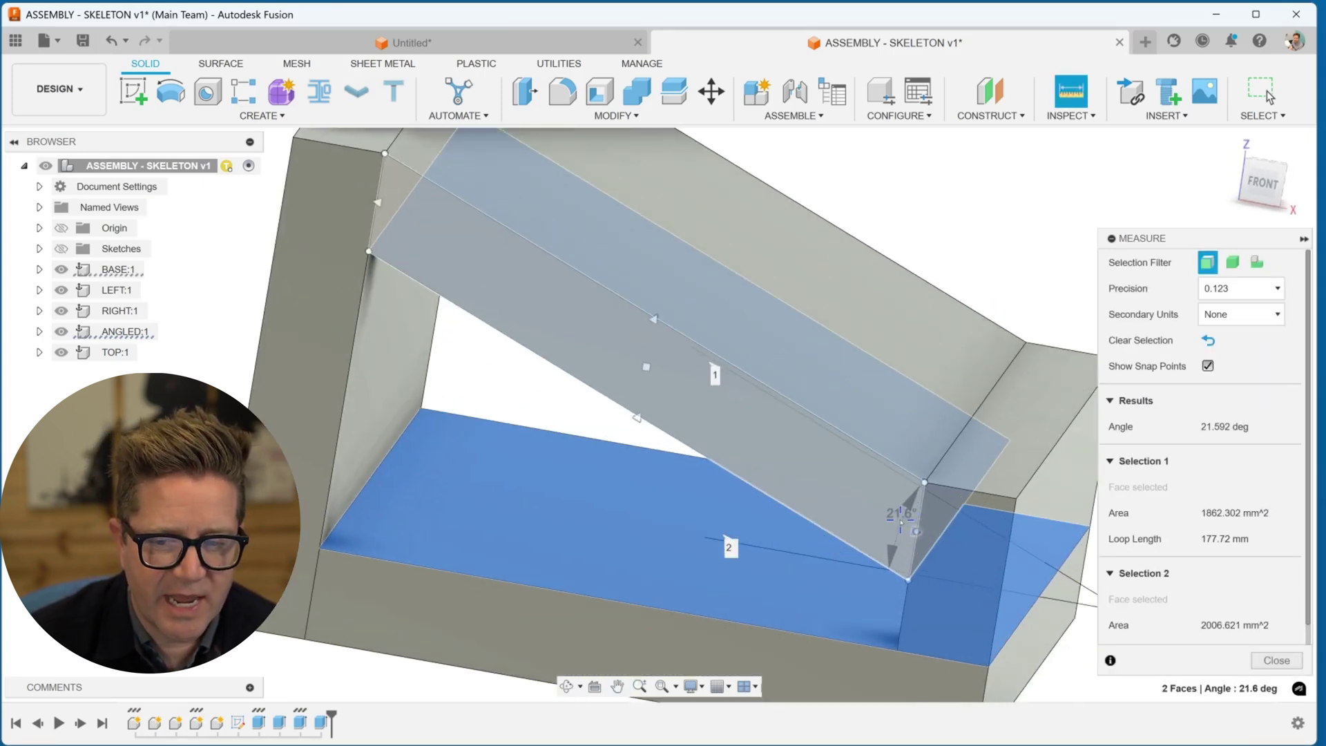
scroll(901, 523, "up", 3)
scroll(989, 169, "down", 10)
left_click(988, 169)
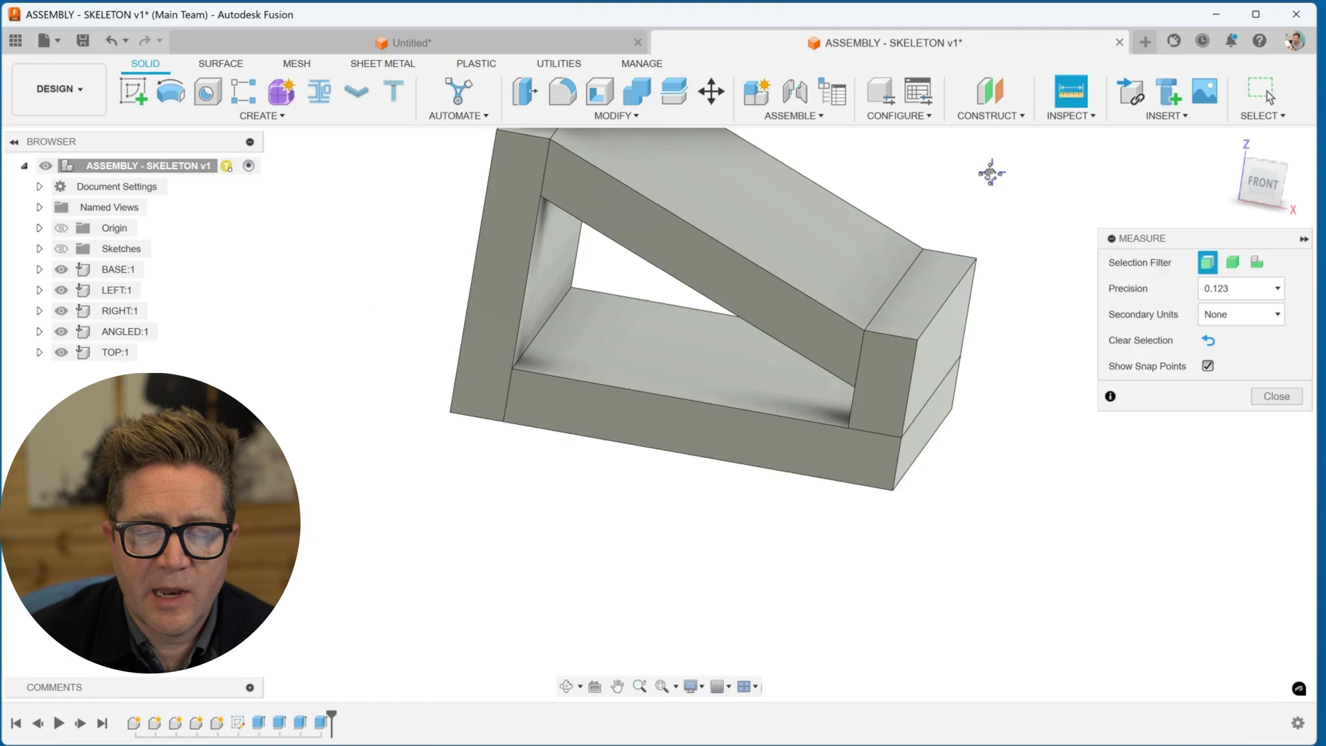
middle_click_drag(988, 169, 900, 271, "shift")
scroll(901, 221, "down", 3)
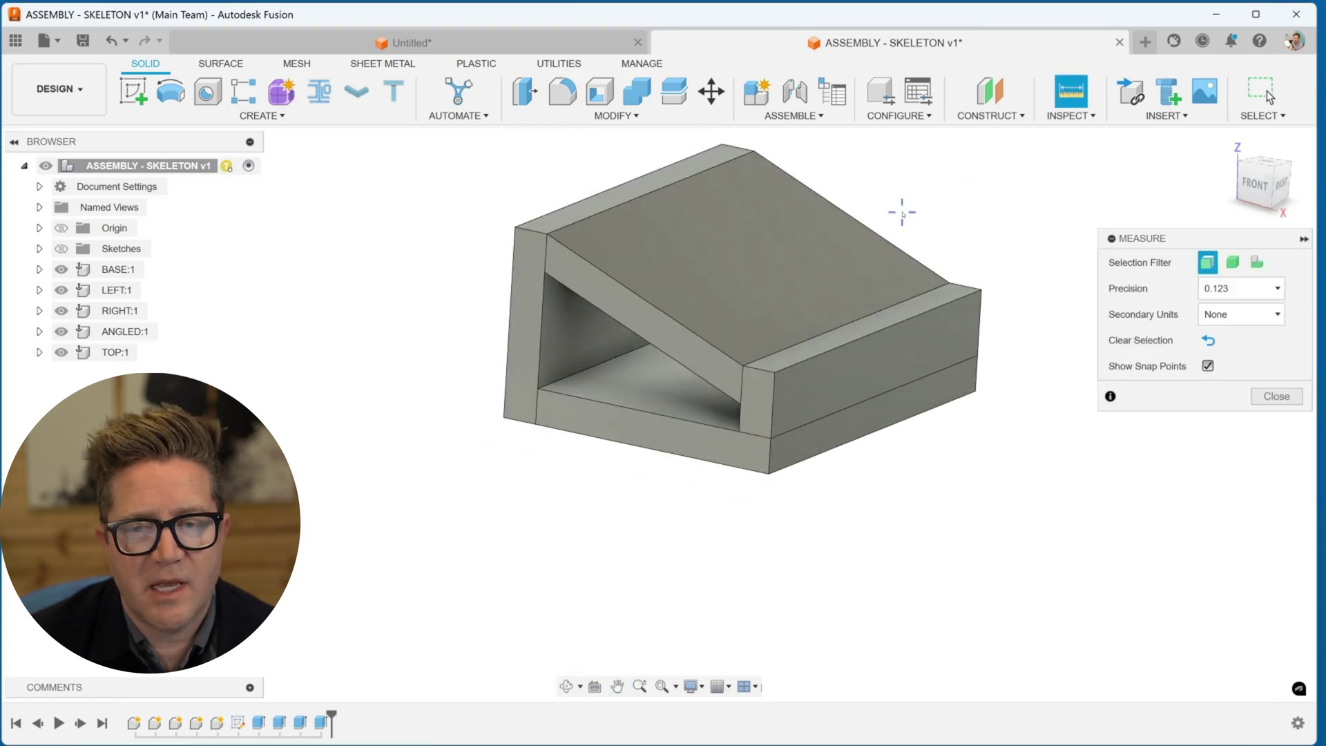
Measure the 55 mm top front edge, showing inches as secondary units with precision 0
scroll(925, 252, "down", 2)
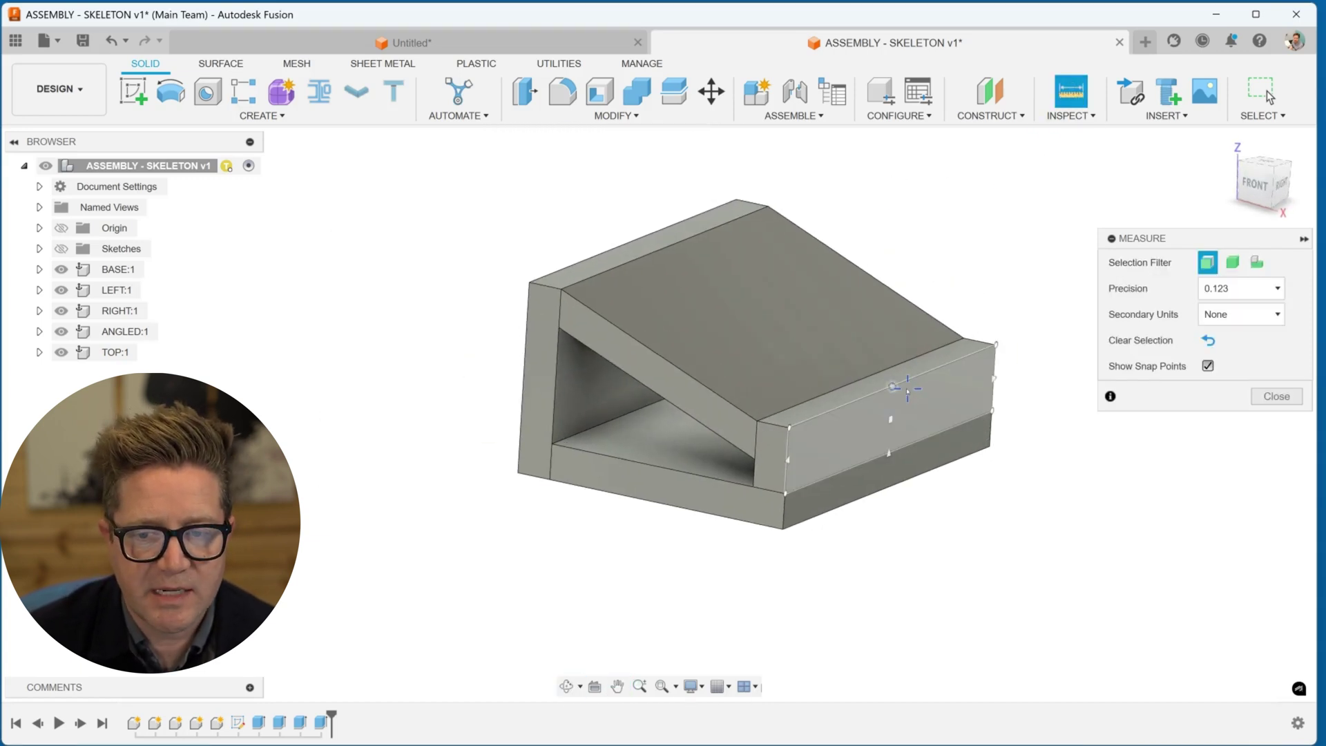
left_click(893, 387)
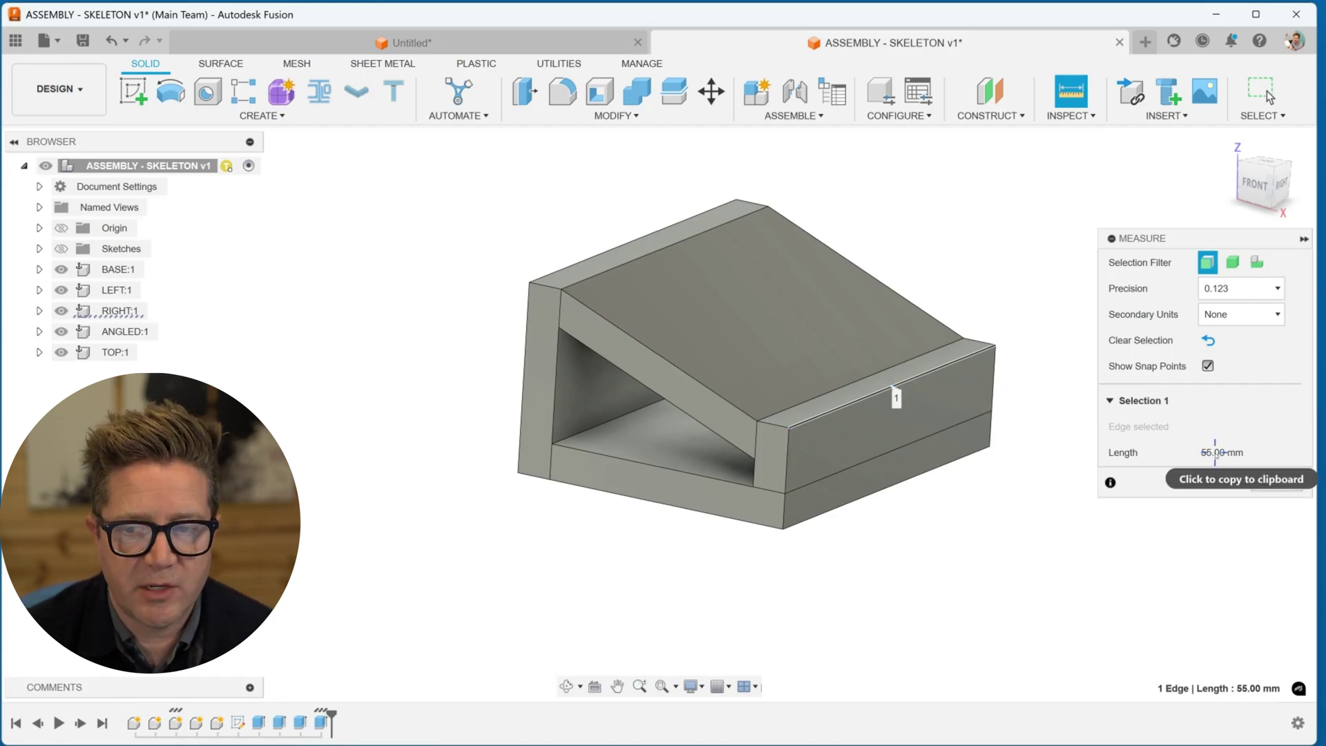
left_click(1241, 318)
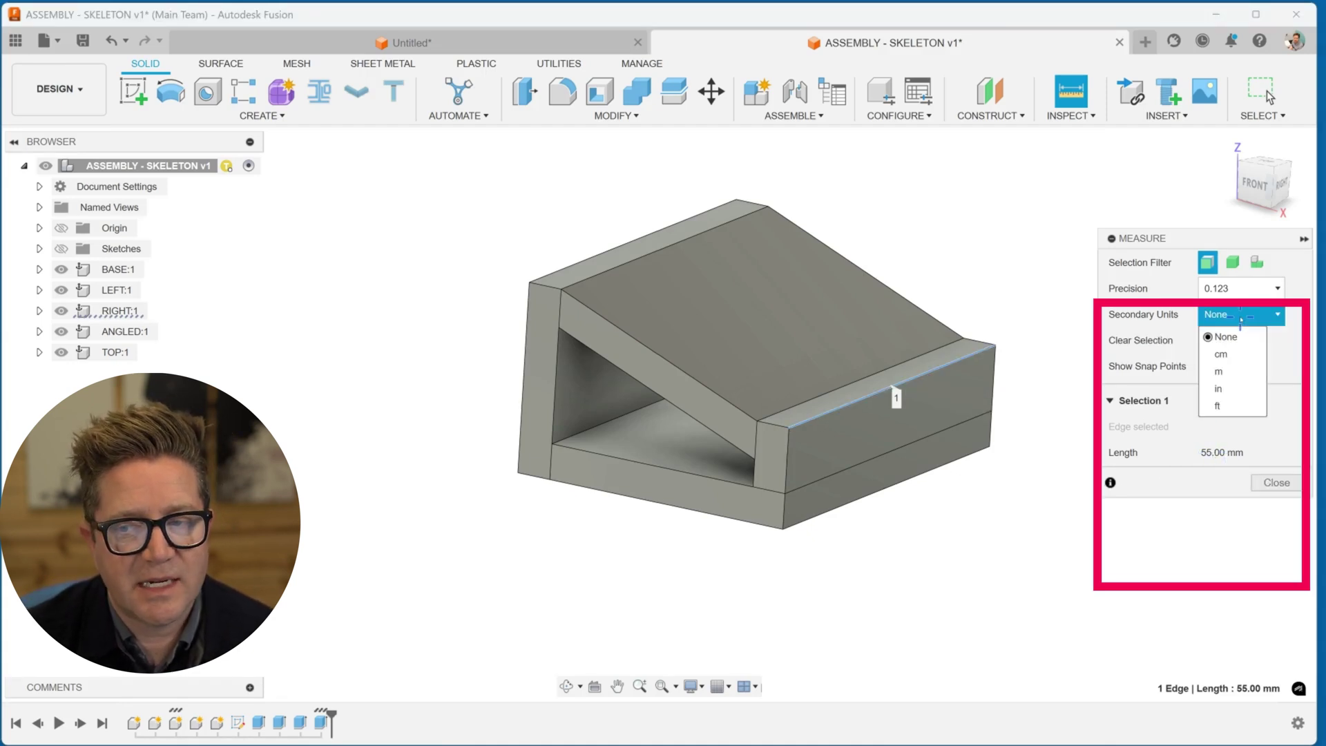
left_click(1222, 388)
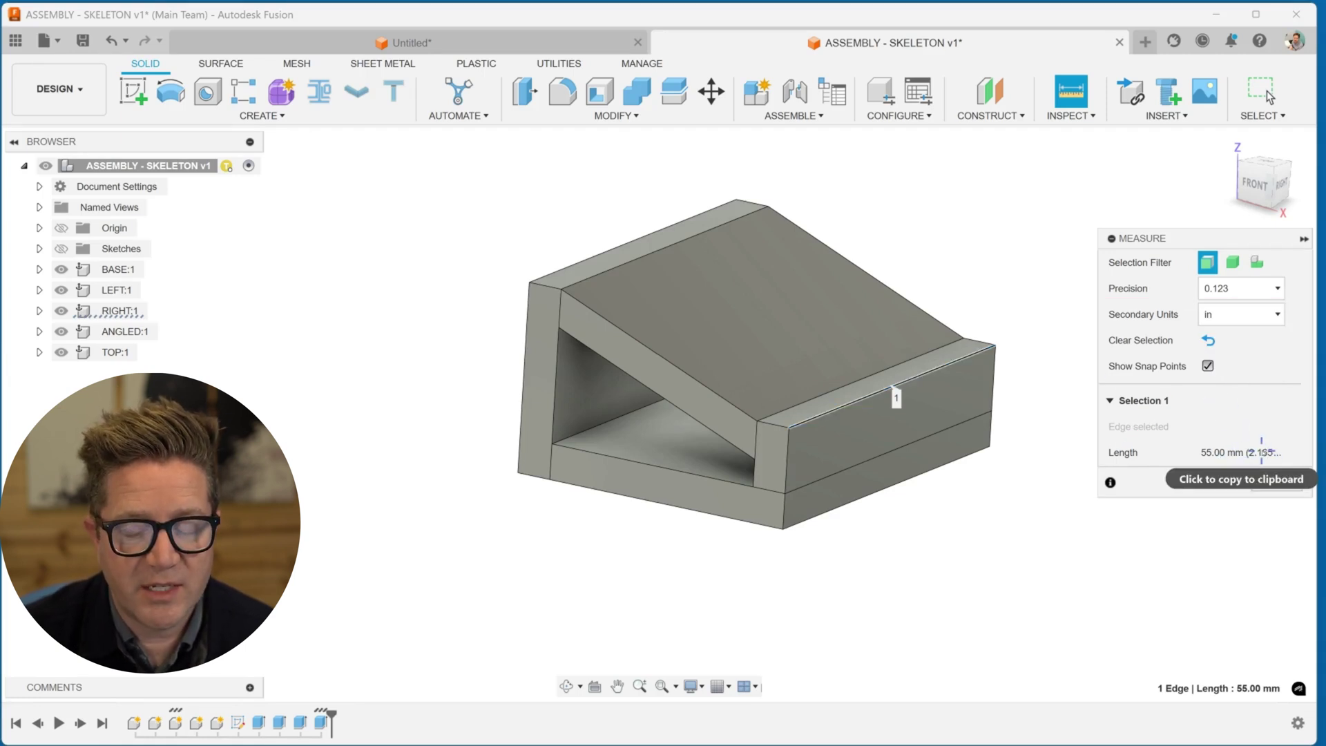
left_click(1234, 290)
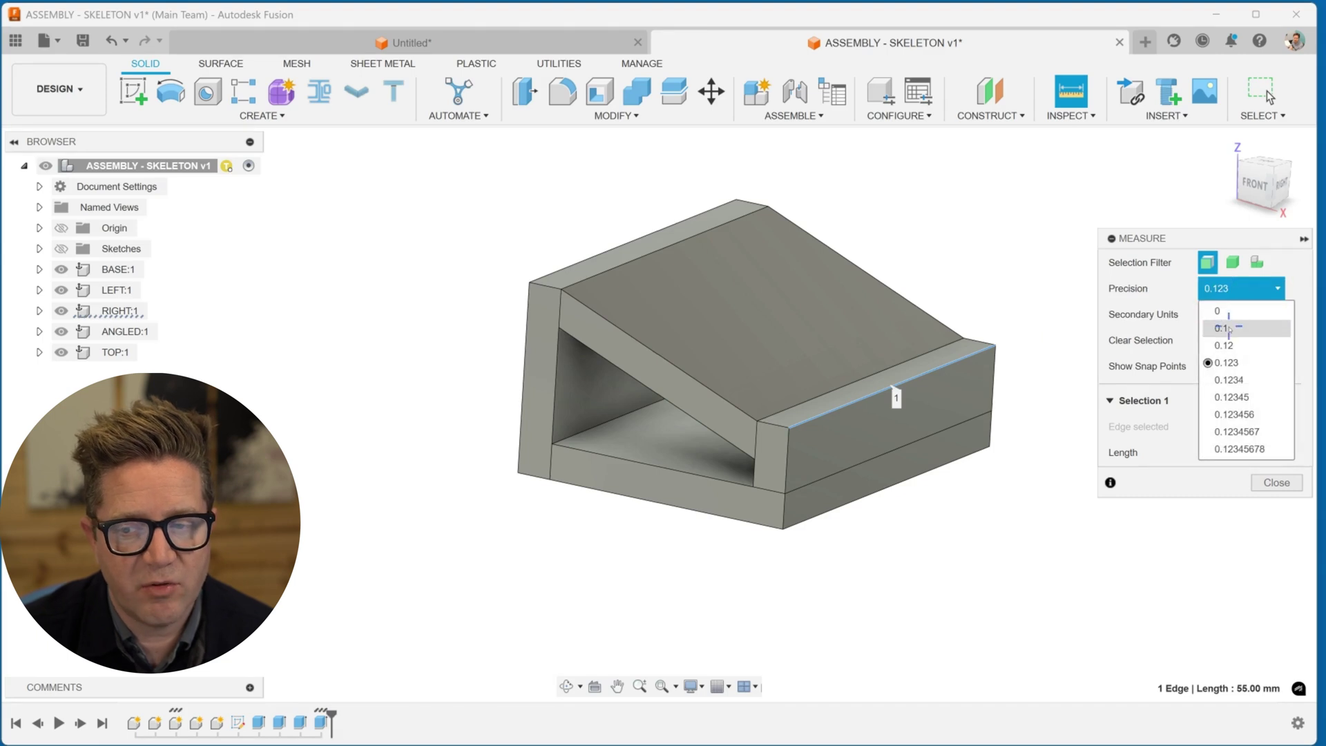
left_click(1226, 315)
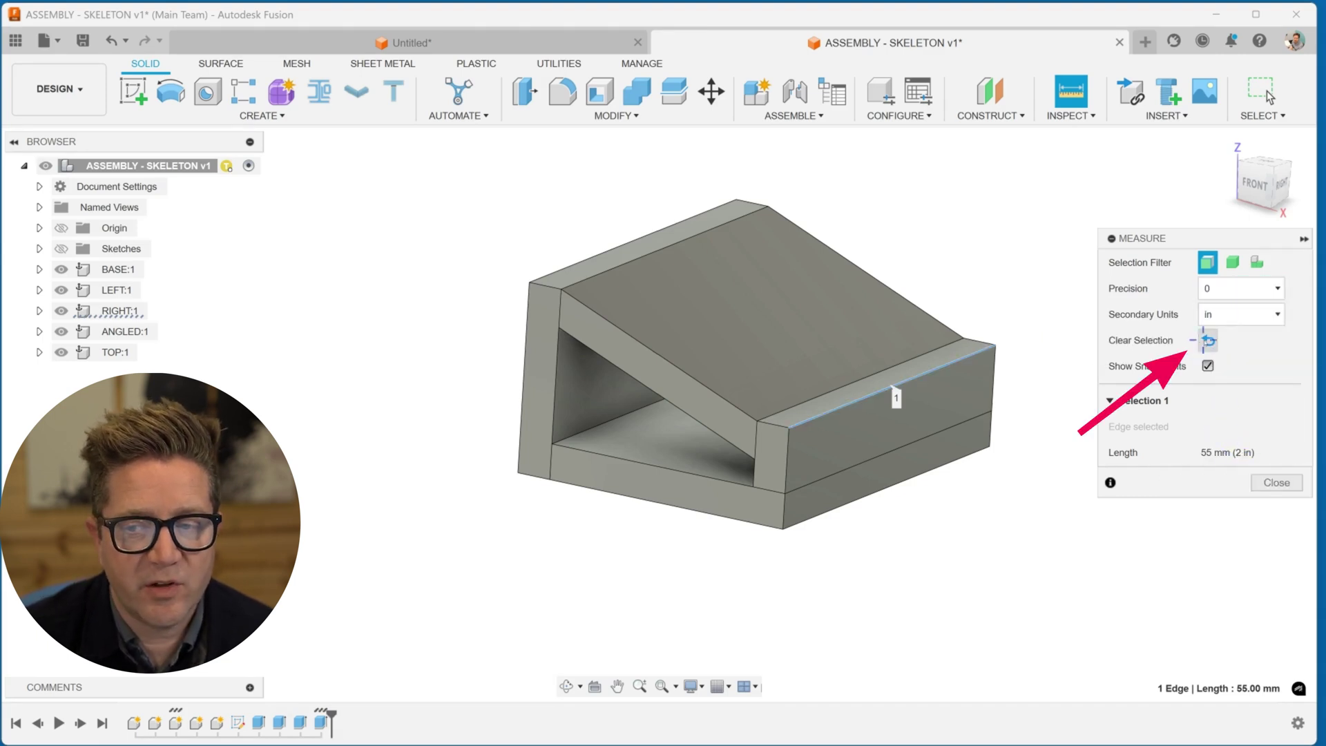
Replace the edge measurement with the front bottom face area, then add the right end face
left_click(1207, 339)
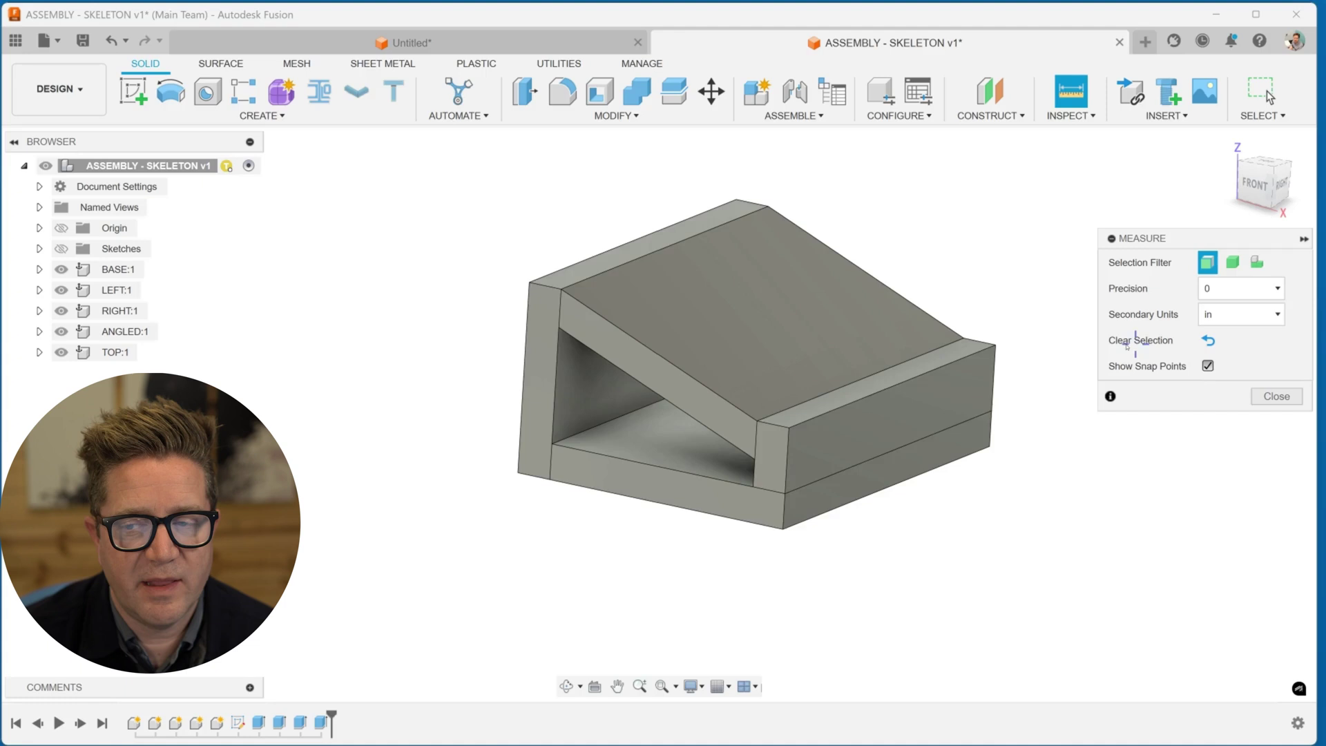
left_click(715, 492)
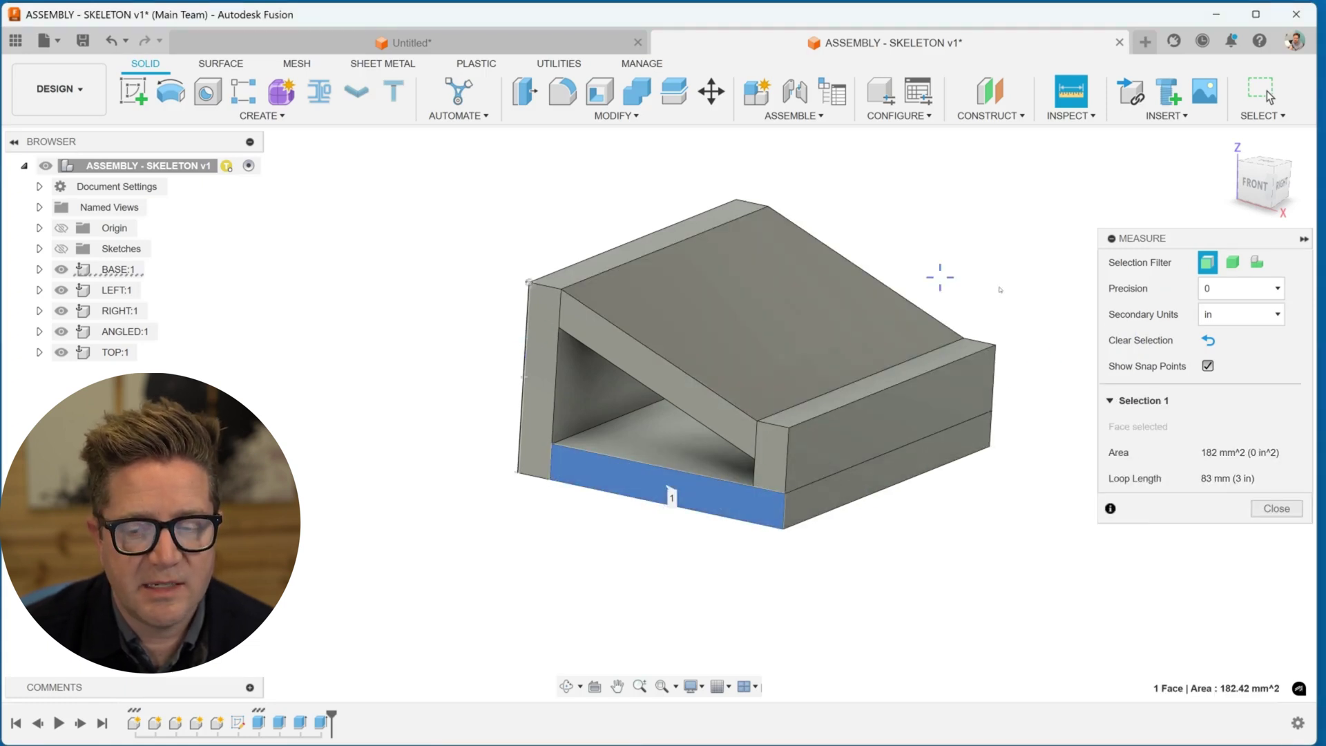
middle_click_drag(1022, 312, 1132, 339, "shift")
left_click(970, 414)
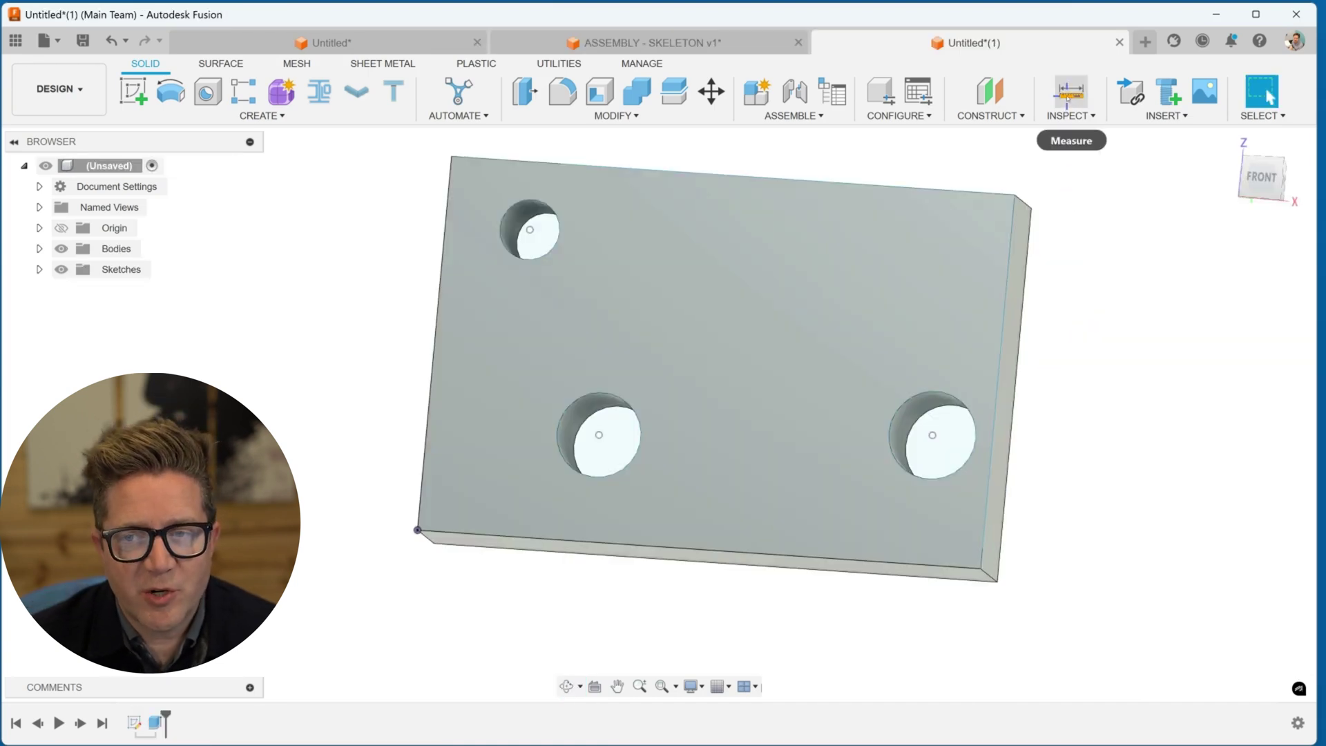
Measure between the top-left and bottom-right hole edges, then discard that result
left_click(1070, 91)
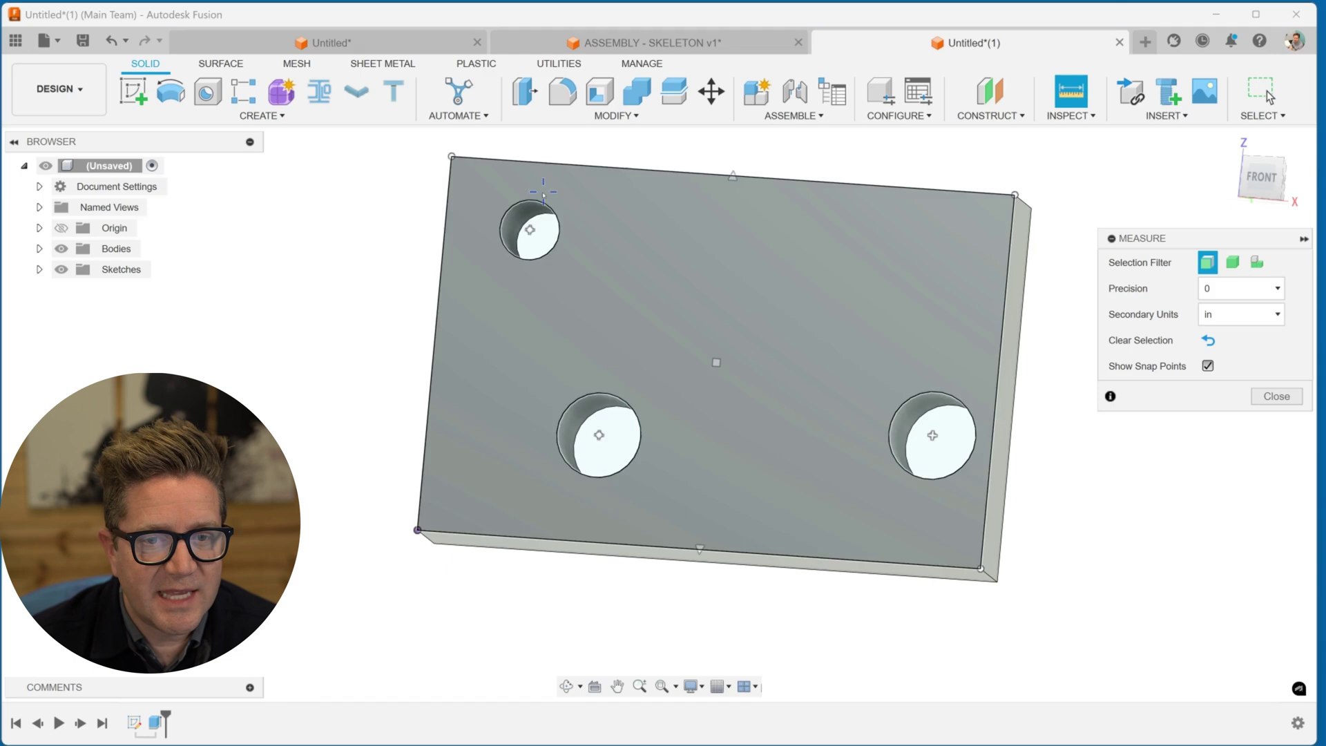
left_click(502, 237)
left_click(899, 404)
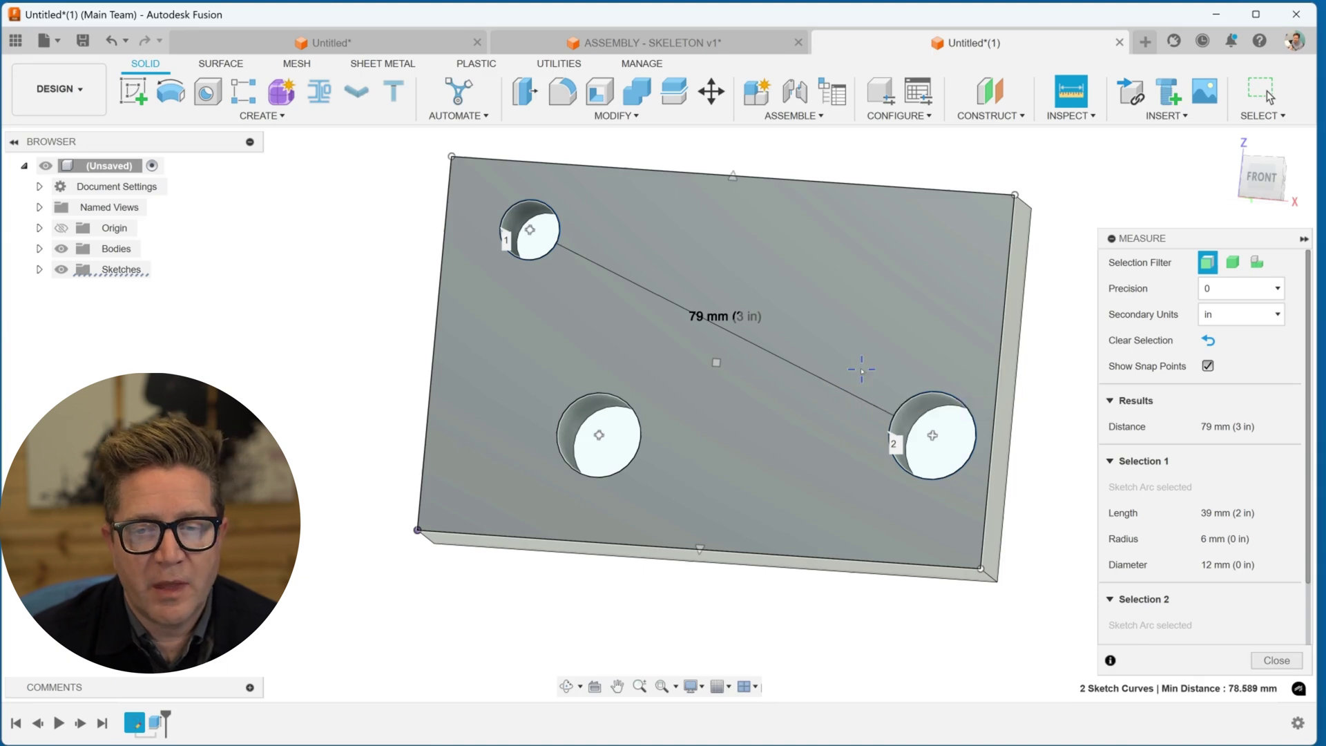
key("Escape")
Measure the right and top-left hole centres (94 mm), with XYZ deltas in Component 2's system
left_click(1071, 93)
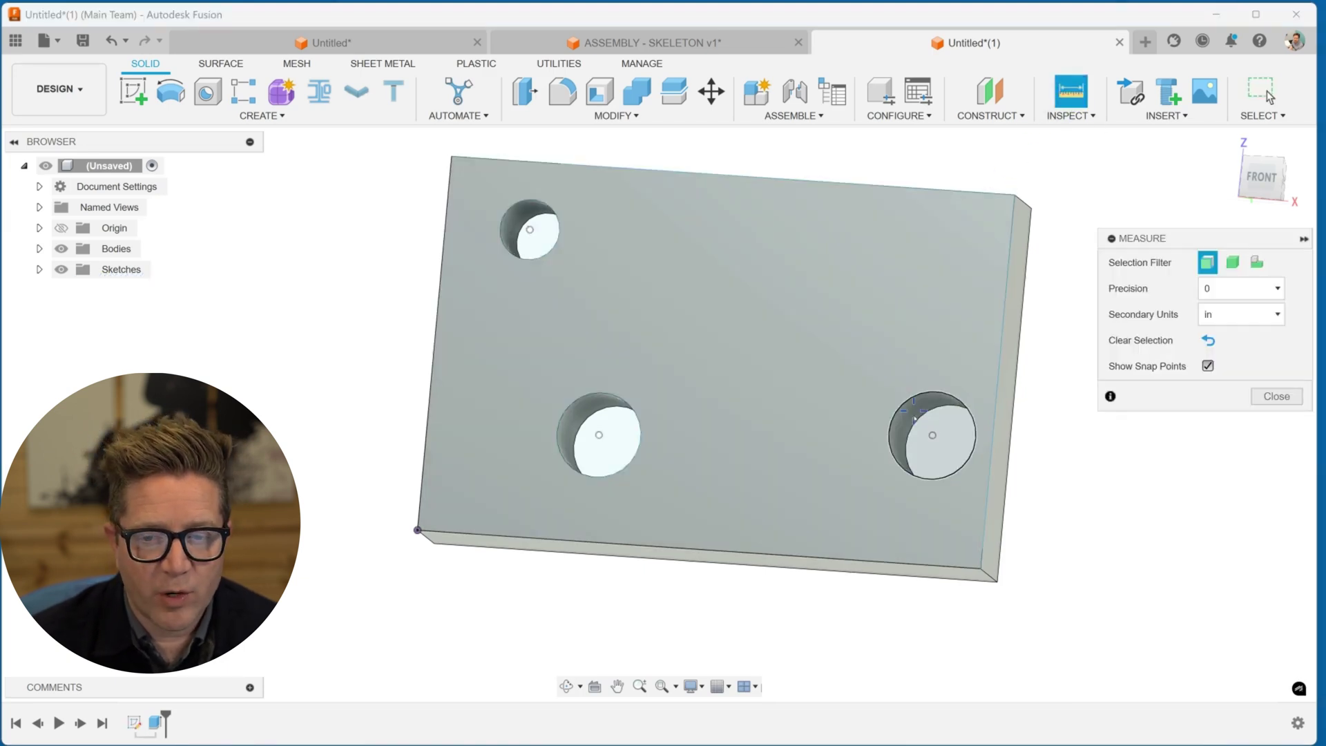
left_click(932, 436)
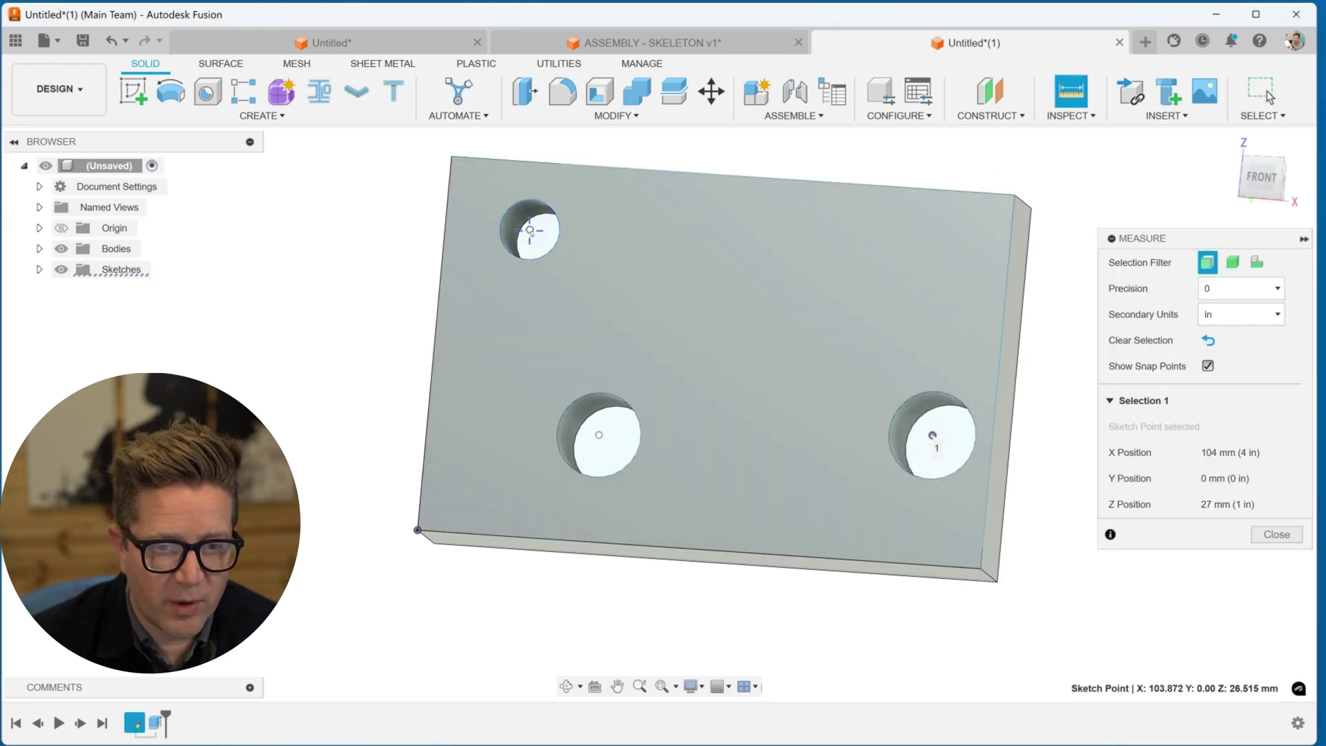
left_click(531, 230)
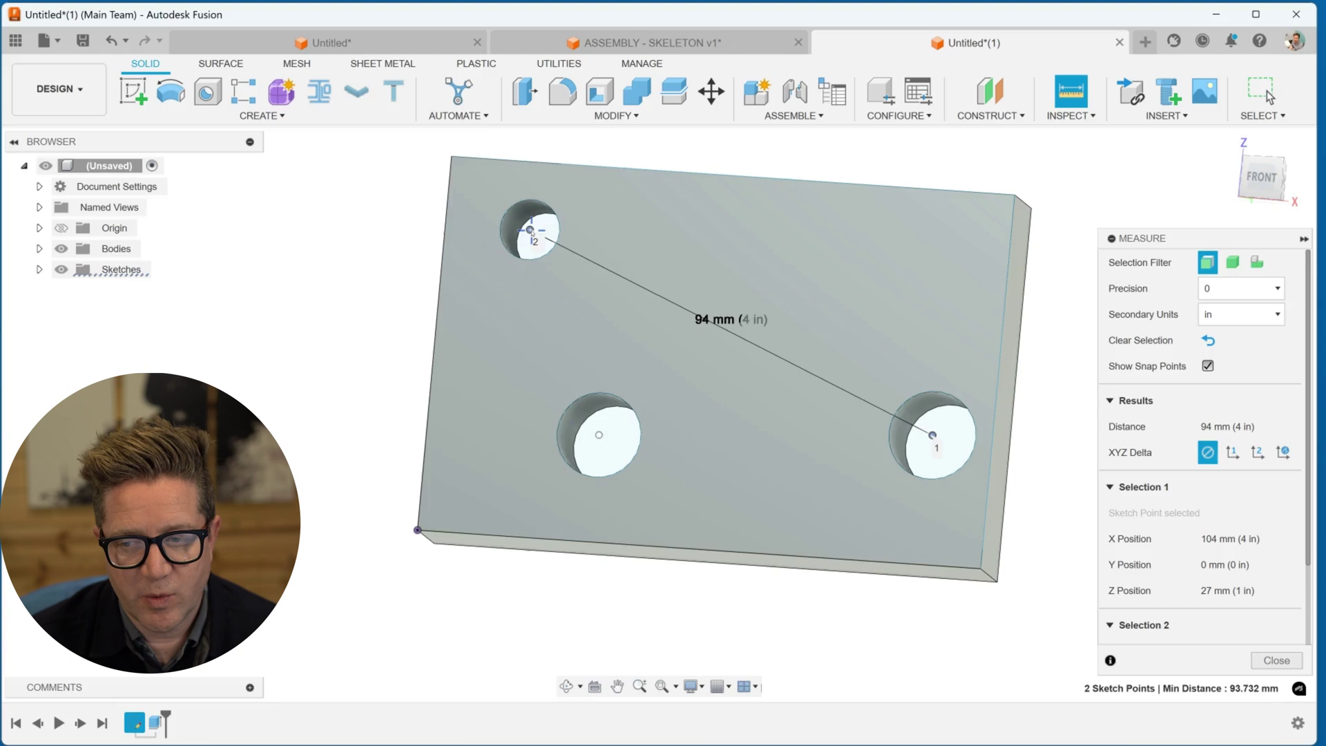
left_click(1232, 452)
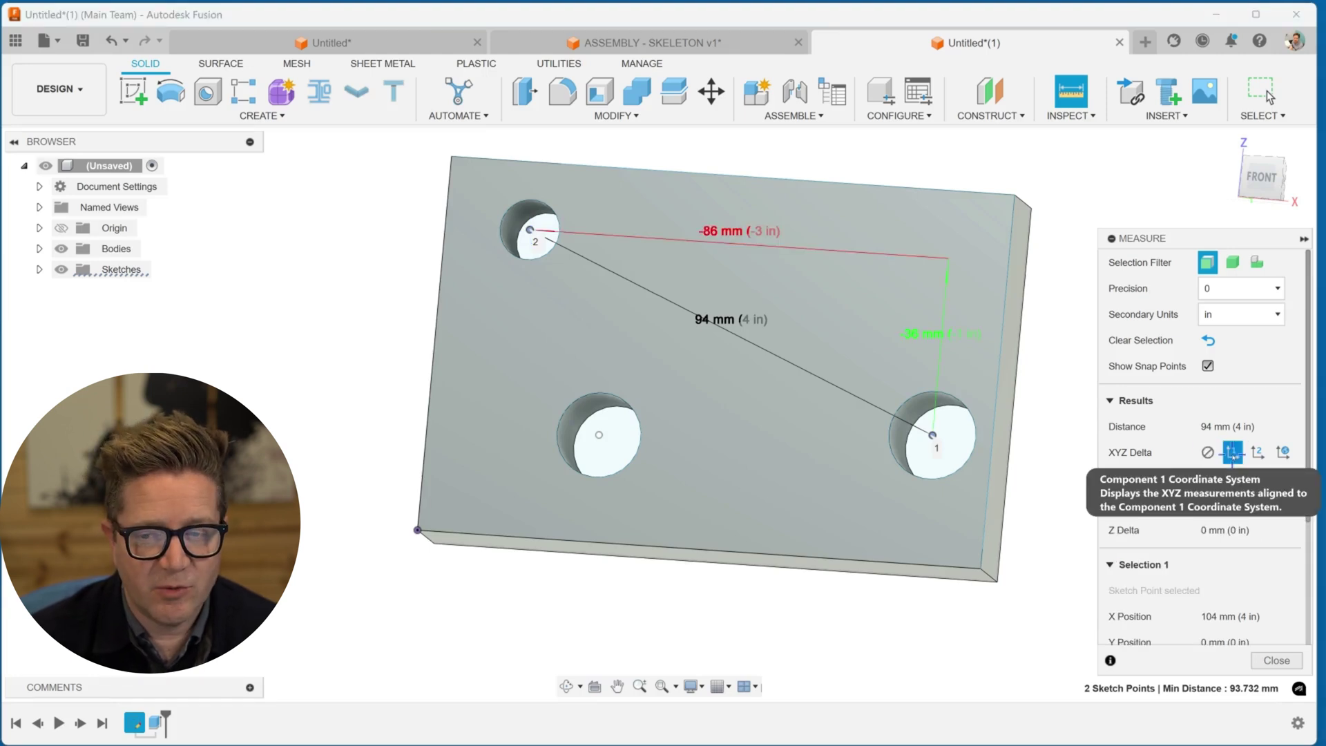
left_click(1259, 453)
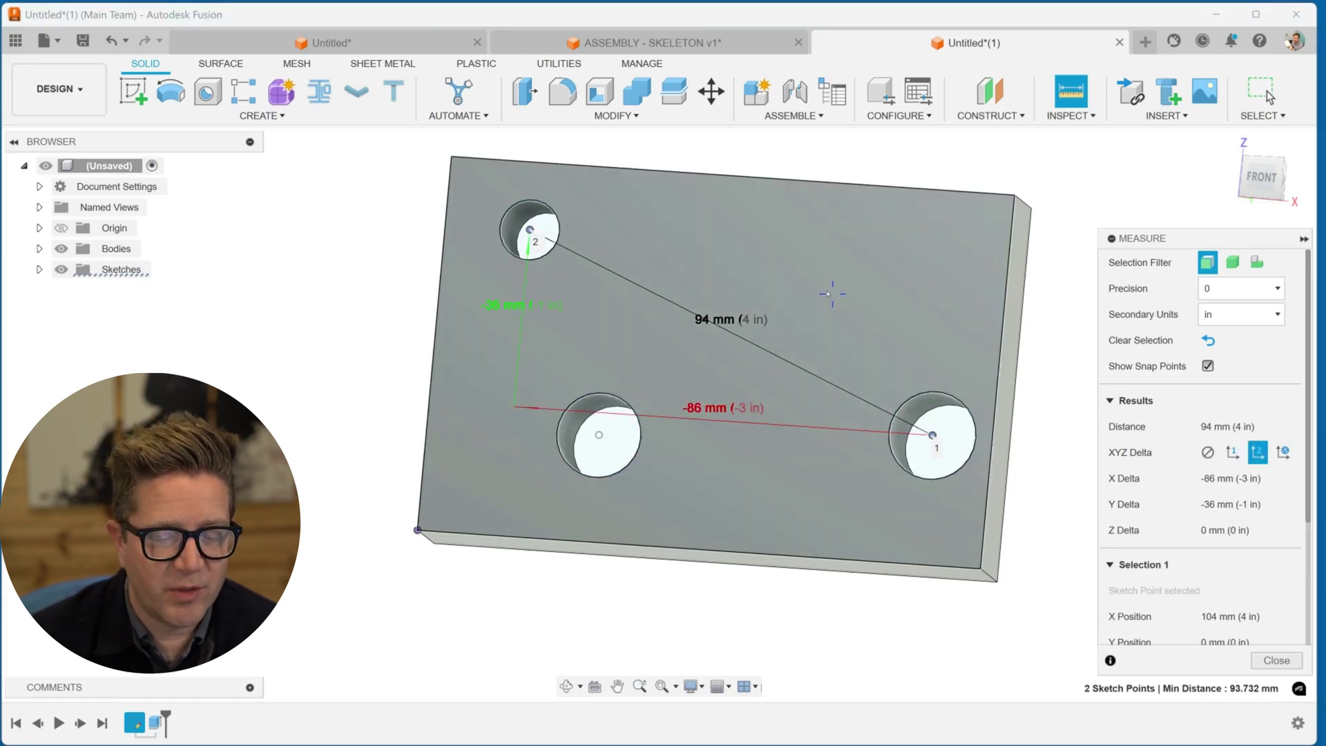